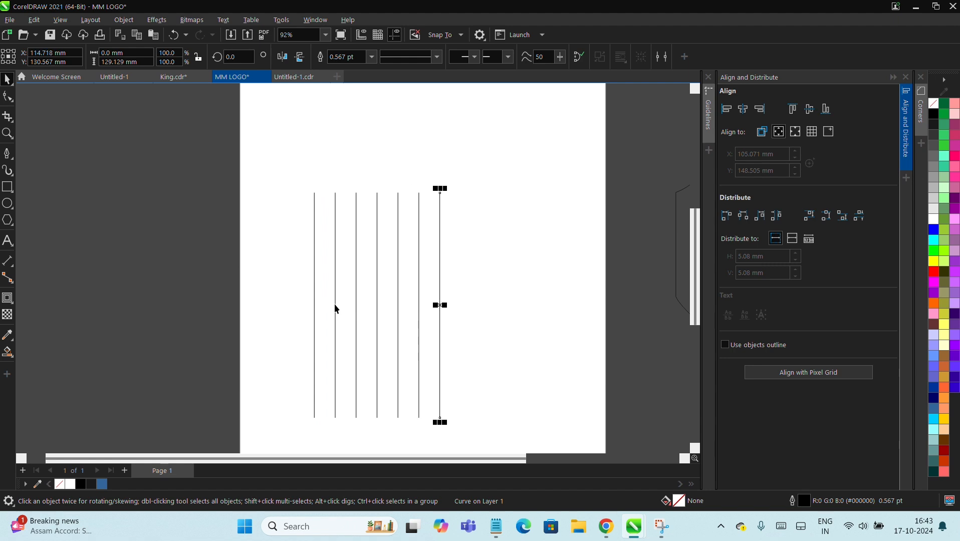
- Repeat the line duplication until the row holds twelve evenly spaced vertical lines
key("ctrl+r")
key("ctrl+r")
key("ctrl+r")
key("ctrl+r")
scroll(353, 186, "down", 3)
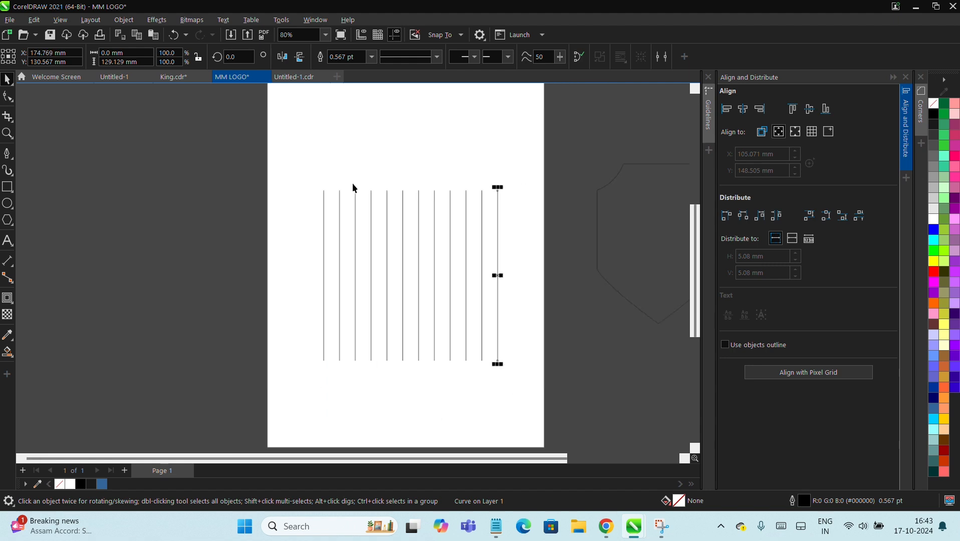
- Try to shift the twelve lines upward and place the shield outline over them
left_click_drag(210, 161, 491, 362)
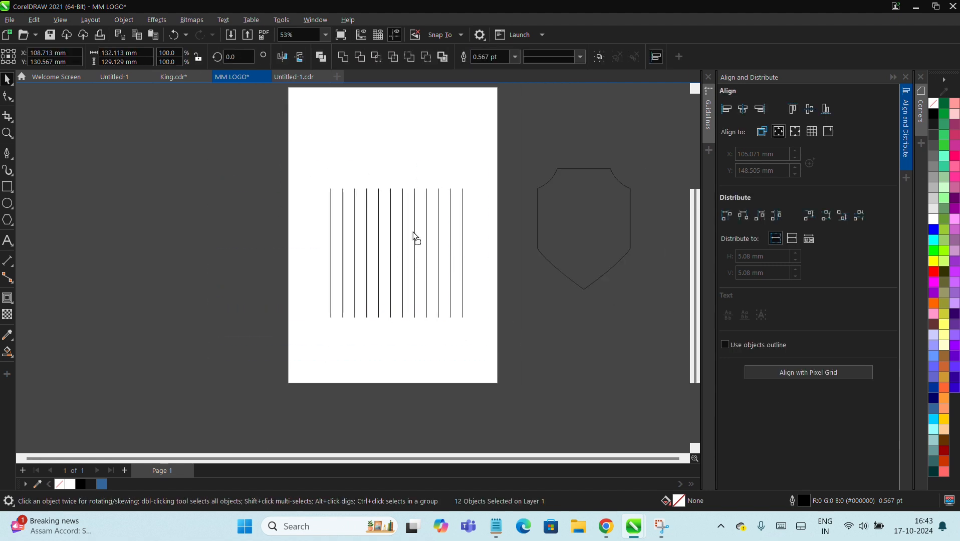
left_click_drag(413, 232, 407, 212)
left_click_drag(577, 207, 379, 218)
scroll(403, 178, "up", 1)
left_click(484, 134)
left_click_drag(489, 171, 531, 294)
key("ctrl+z")
scroll(482, 231, "down", 2)
- Move the twelve lines to the lower part of the page and place the shield outline on the page above them
left_click_drag(349, 182, 492, 330)
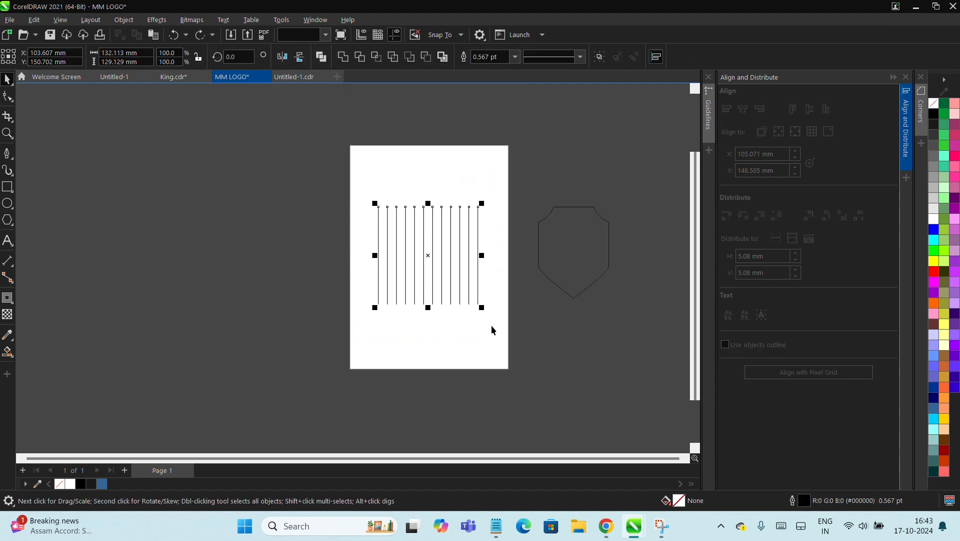
scroll(431, 247, "up", 1)
scroll(426, 233, "down", 1)
left_click_drag(426, 234, 425, 298)
left_click_drag(546, 235, 532, 223)
left_click_drag(443, 203, 419, 204)
scroll(501, 248, "up", 1)
- Try to align the rightmost line with the shield's right edge, then undo it
left_click_drag(530, 268, 473, 403)
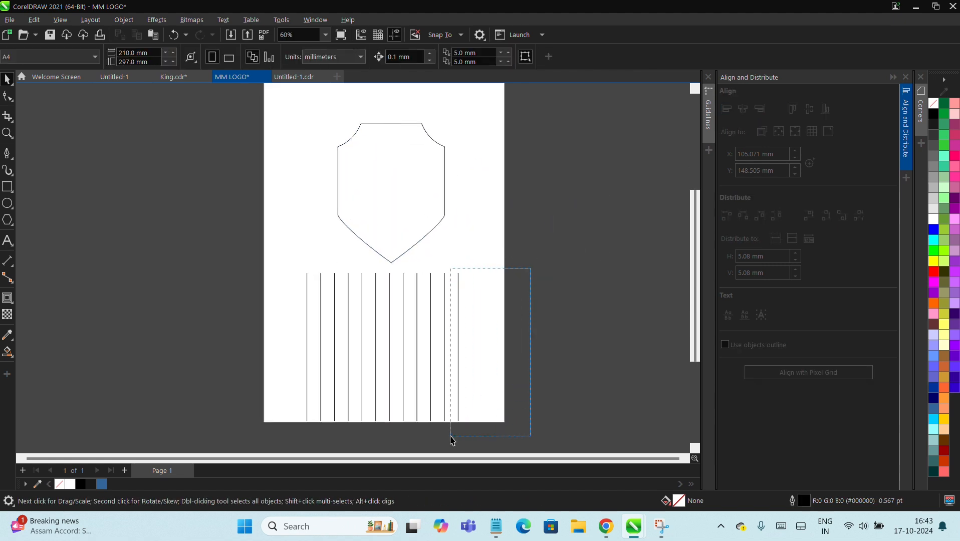
left_click_drag(452, 440, 452, 440)
left_click(437, 170, "shift")
key("r")
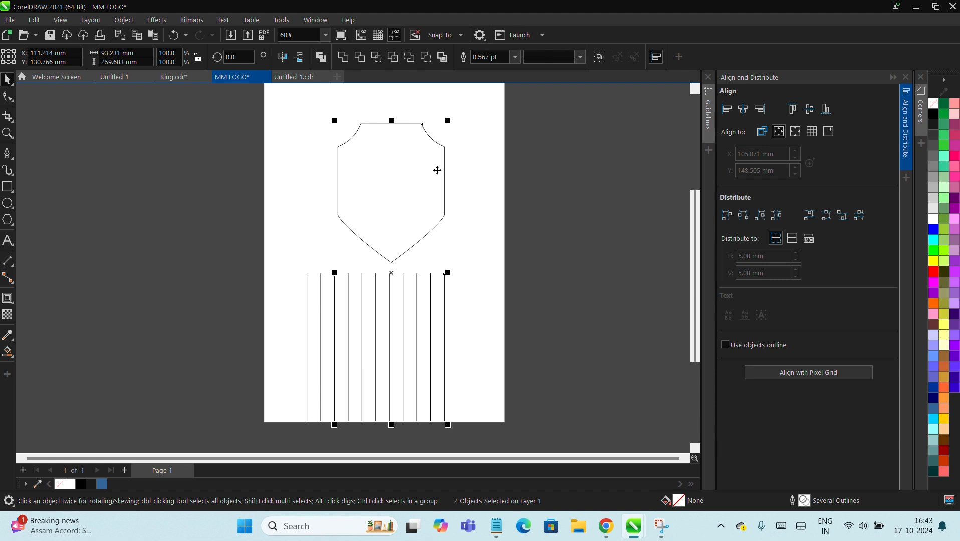
key("ctrl+z")
left_click(514, 207)
- Scale the twelve lines down to about 70 by 68 mm and move them inside the shield
scroll(291, 244, "down", 1)
left_click_drag(292, 244, 371, 309)
scroll(459, 384, "up", 2)
scroll(418, 357, "down", 1)
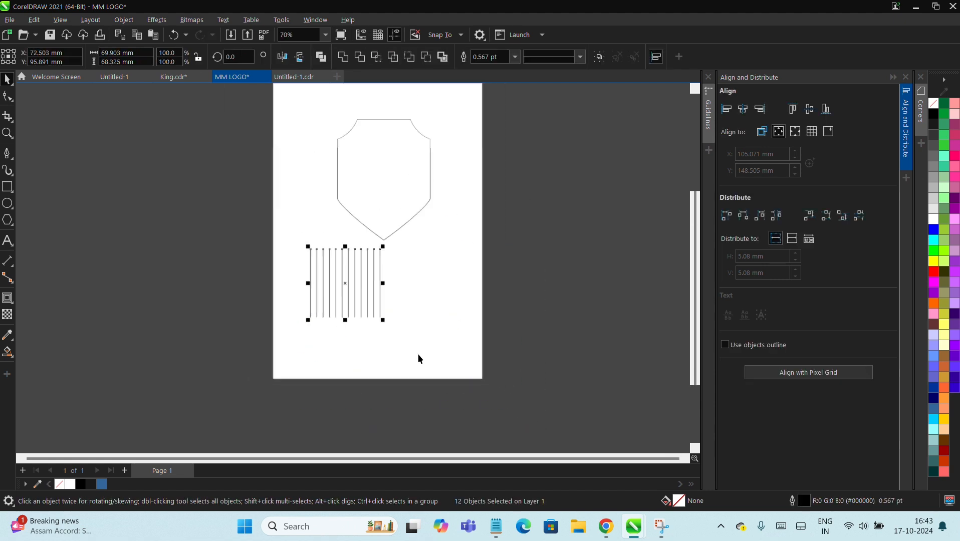
left_click_drag(374, 366, 414, 260)
scroll(425, 249, "up", 1)
left_click(515, 180)
- Align the rightmost line with the shield's right edge
scroll(515, 181, "up", 3)
left_click_drag(517, 185, 420, 409)
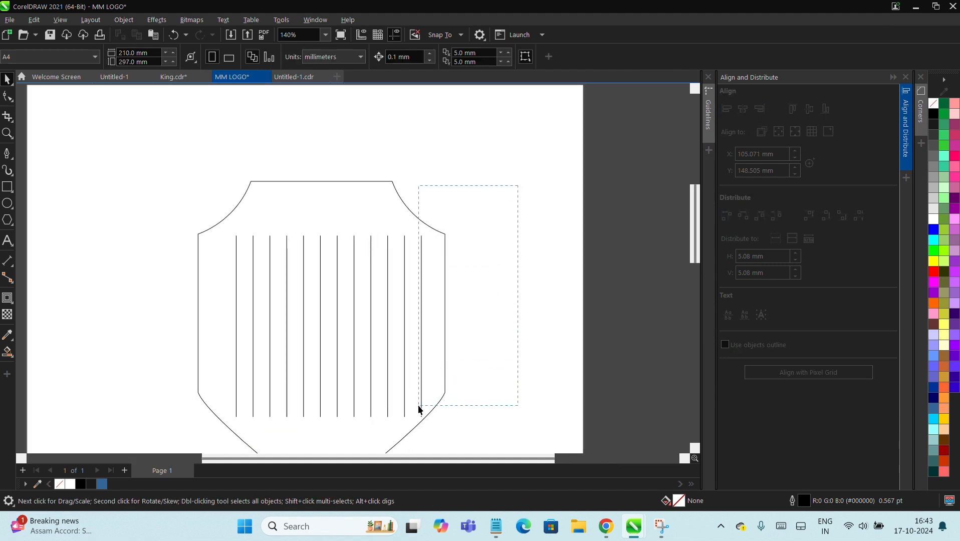
left_click(421, 242)
left_click(444, 238, "shift")
key("r")
- Align the leftmost line with the shield's left edge
scroll(471, 215, "down", 1)
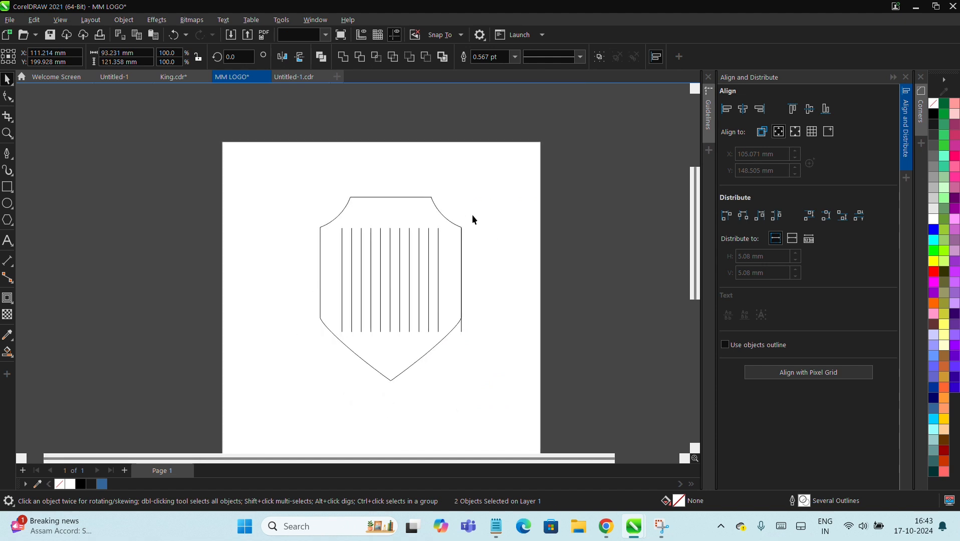
left_click(321, 251)
left_click(325, 236)
left_click(344, 205, "shift")
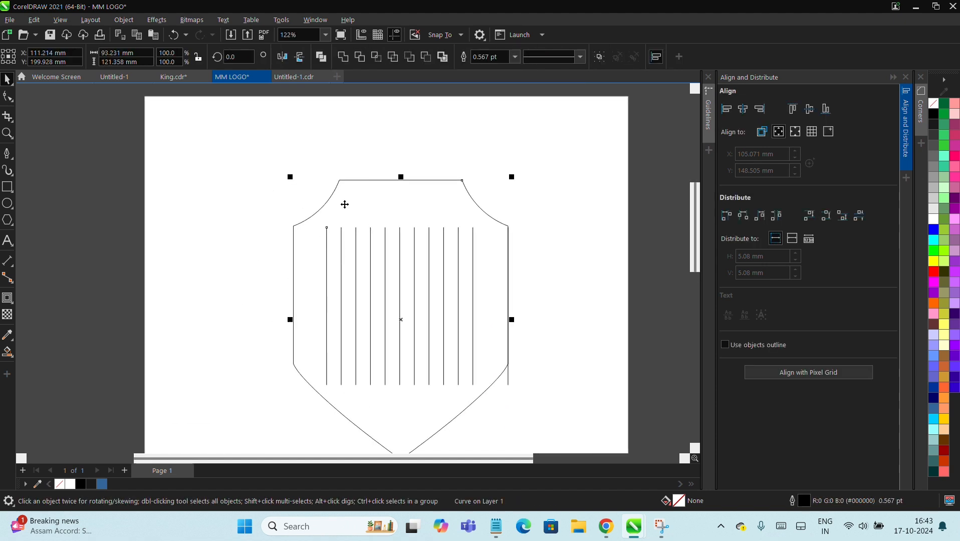
key("l")
- Distribute the twelve lines evenly across the shield's width and stretch them symmetrically to a height of about 155 mm
scroll(343, 208, "down", 2)
left_click_drag(247, 193, 476, 336)
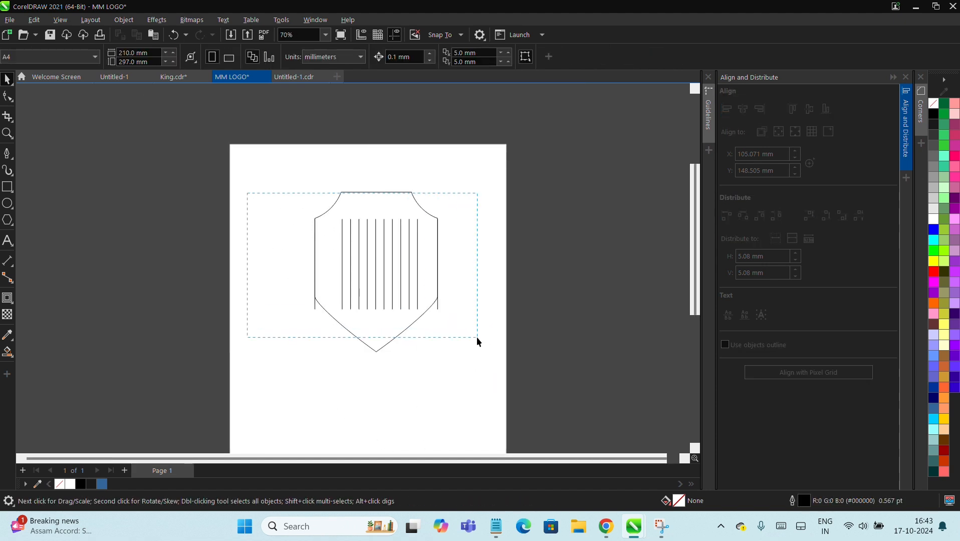
key("shift+e")
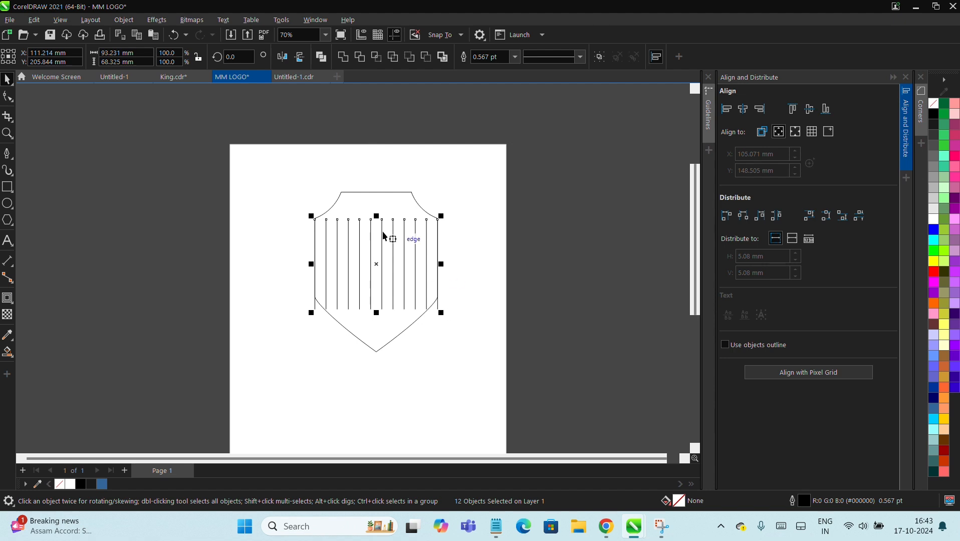
left_click_drag(379, 218, 379, 159)
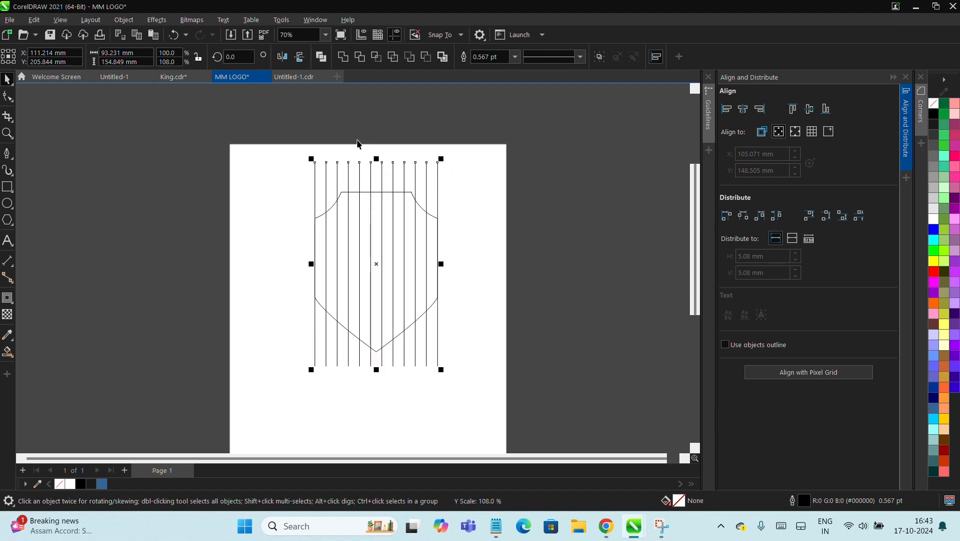
- Group the shield with the twelve lines and center the group on the page
left_click_drag(263, 116, 487, 405)
key("ctrl+g")
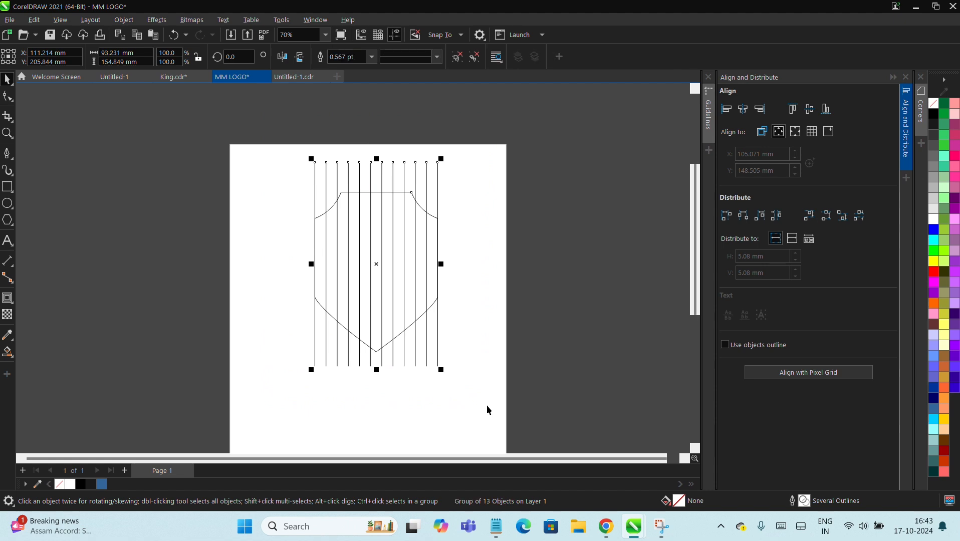
key("p")
scroll(406, 246, "down", 2)
left_click(448, 228)
scroll(404, 258, "up", 1)
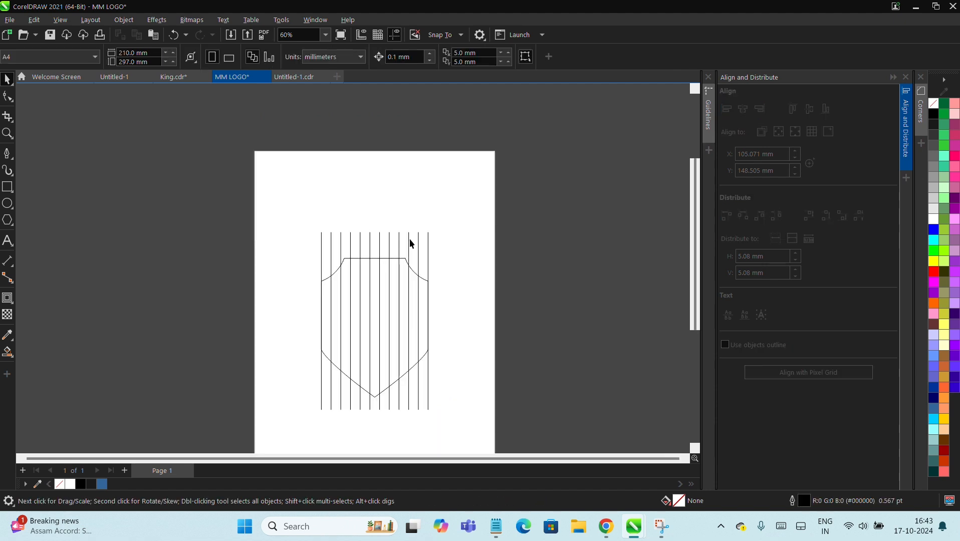
- Ungroup the shield and lines, and cut the shield outline out of the drawing
left_click(409, 235)
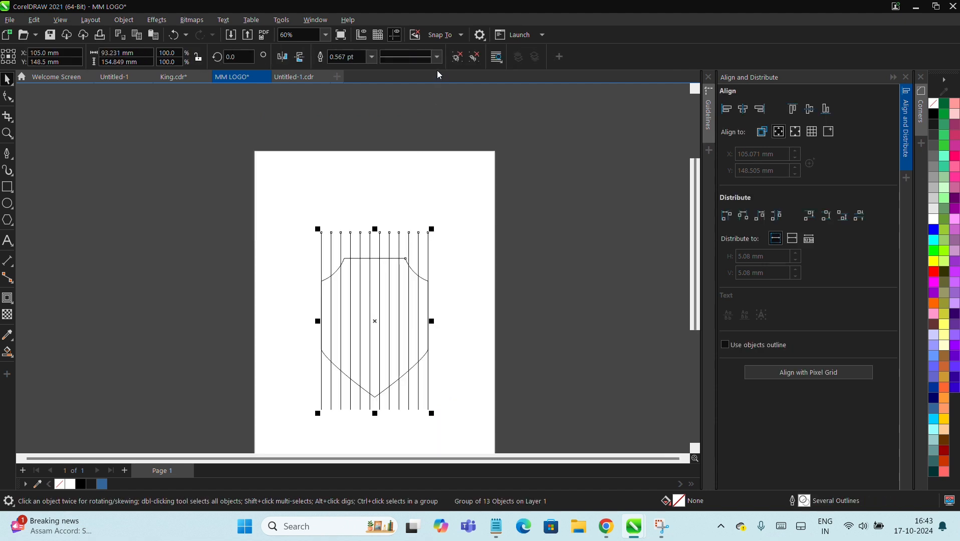
left_click(480, 180)
scroll(407, 268, "up", 1)
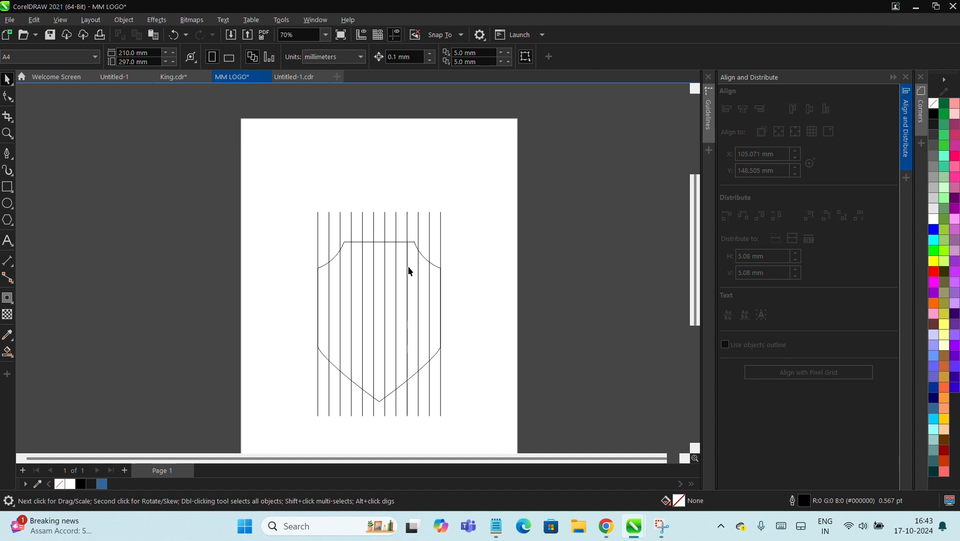
left_click(407, 219)
left_click(346, 230)
left_click(374, 243)
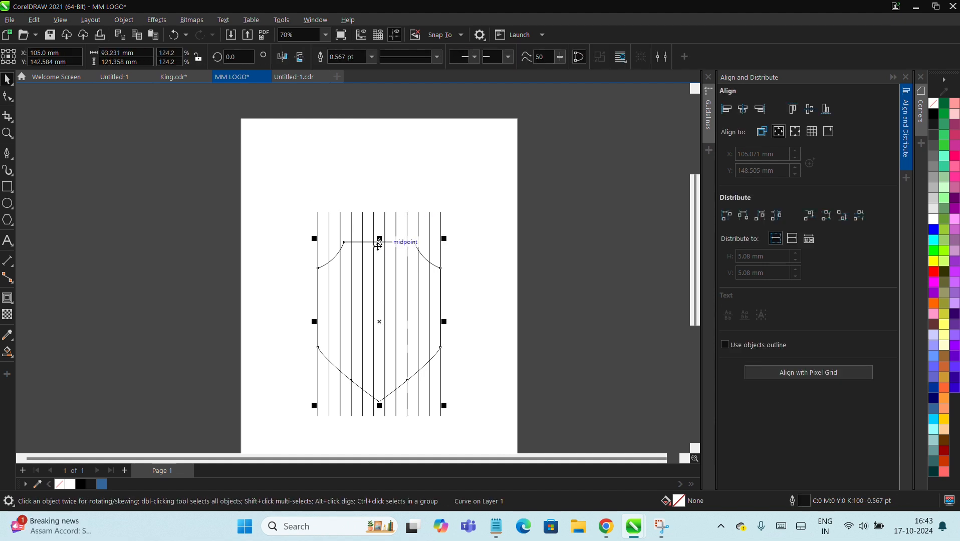
key("Delete")
- Add a copy of the twelve lines rotated 90 degrees to form a grid, and paste the shield outline back over it
scroll(341, 211, "down", 1)
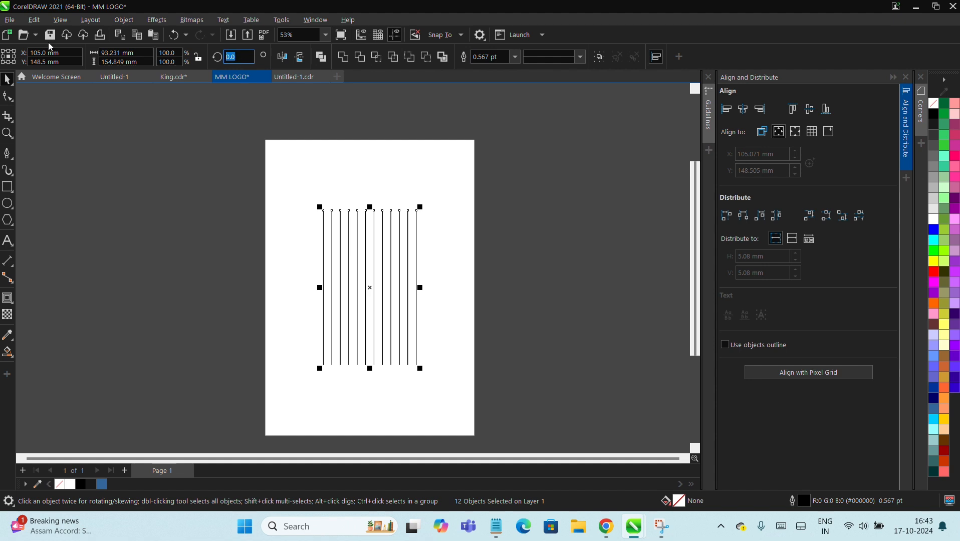
type("90")
key("Return")
key("ctrl+v")
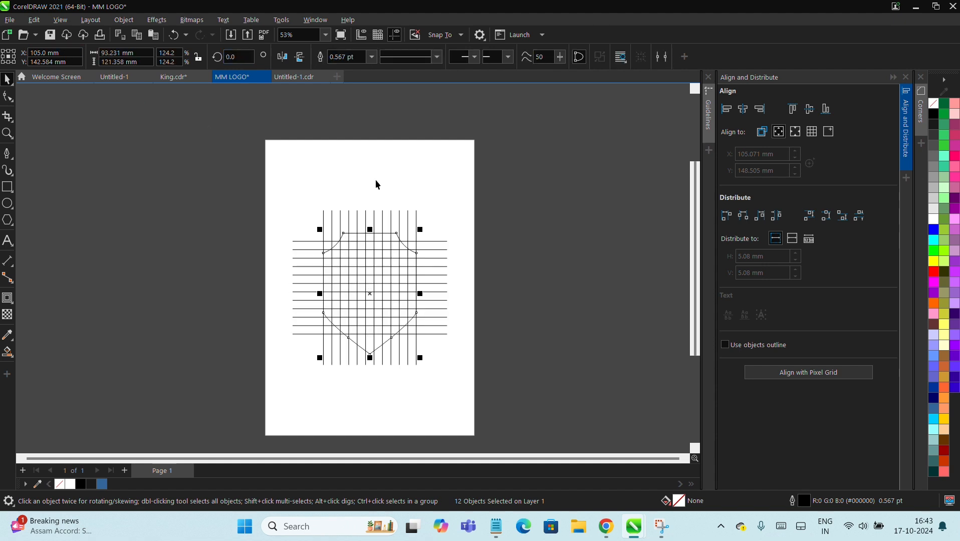
left_click(500, 241)
- Use Smart Fill to color the upper four cells of the shield's leftmost grid column blue, starting at the shoulder curve
scroll(521, 232, "up", 1)
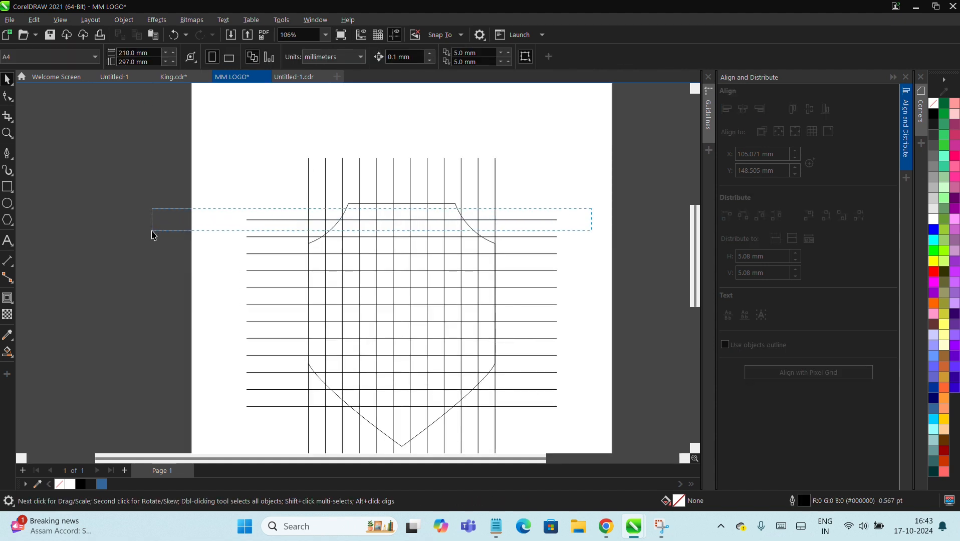
left_click_drag(153, 232, 154, 233)
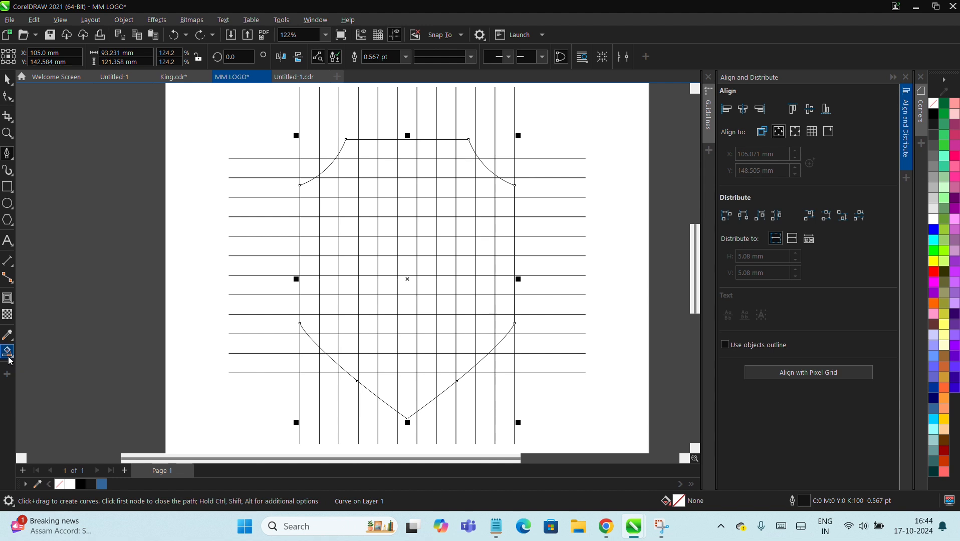
left_click(10, 361)
left_click(41, 365)
scroll(381, 145, "up", 1)
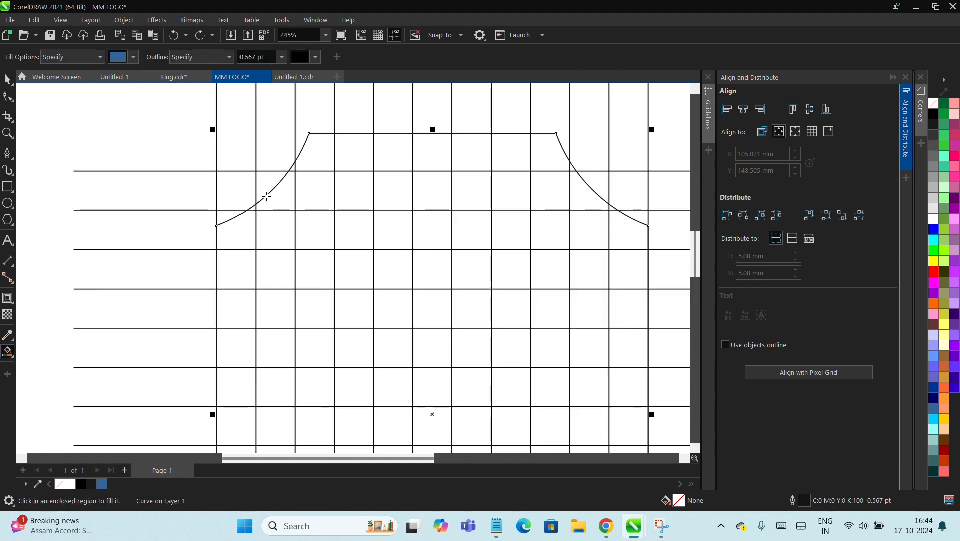
left_click(240, 231)
scroll(255, 212, "down", 5)
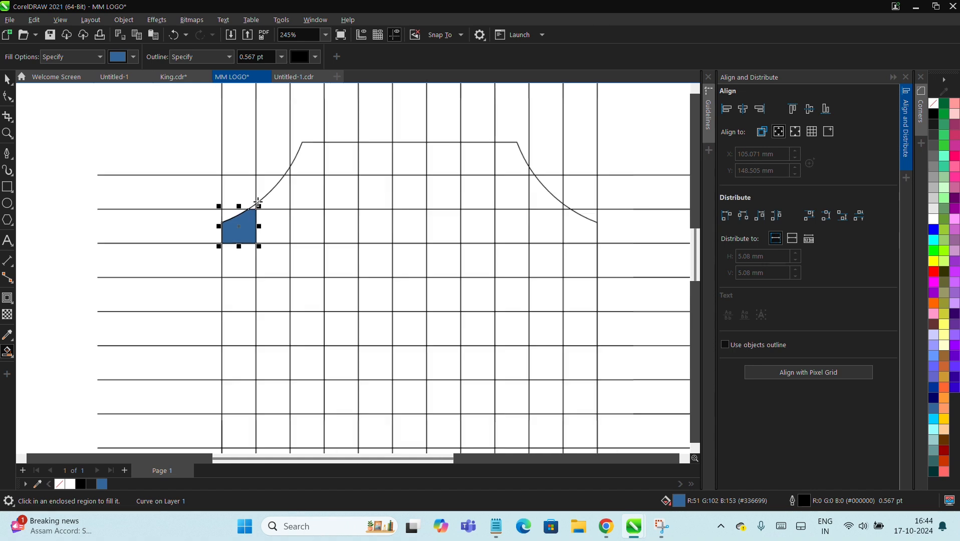
scroll(243, 241, "up", 4)
left_click(244, 240)
left_click(243, 275)
left_click(243, 303)
- Fill the remaining cells of the leftmost column blue down to the shield's lower curve
scroll(253, 259, "down", 4)
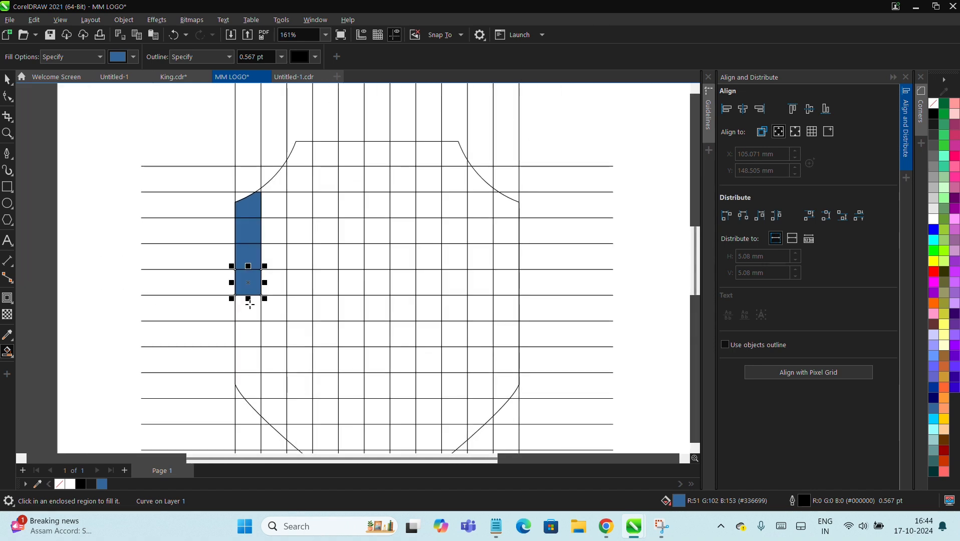
left_click(249, 307)
left_click(248, 326)
left_click(249, 345)
left_click(248, 365)
scroll(251, 371, "down", 2)
scroll(248, 361, "up", 2)
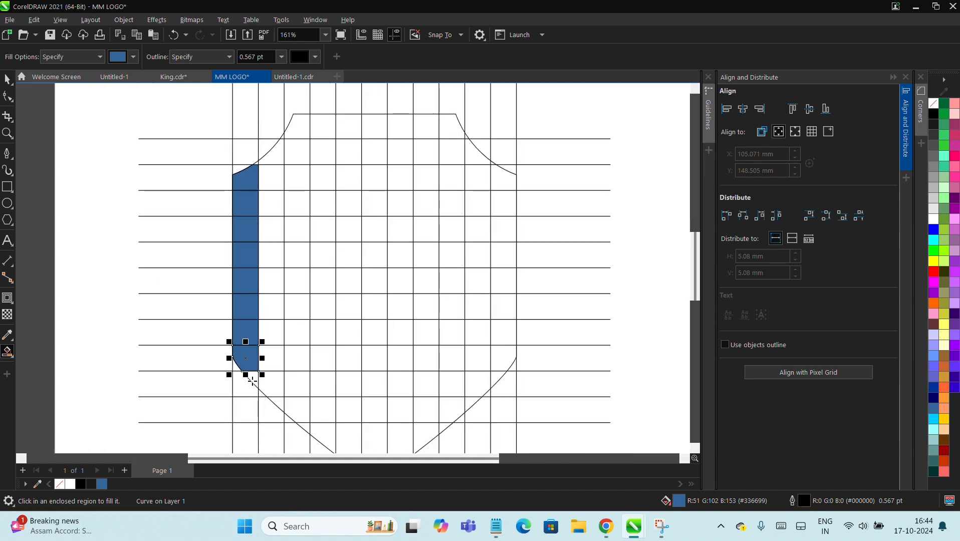
scroll(250, 356, "down", 2)
scroll(263, 216, "up", 2)
- Fill the second column's curved cell and the small slivers along the shield's left shoulder curve blue
left_click(264, 217)
scroll(266, 220, "up", 4)
scroll(266, 220, "up", 2)
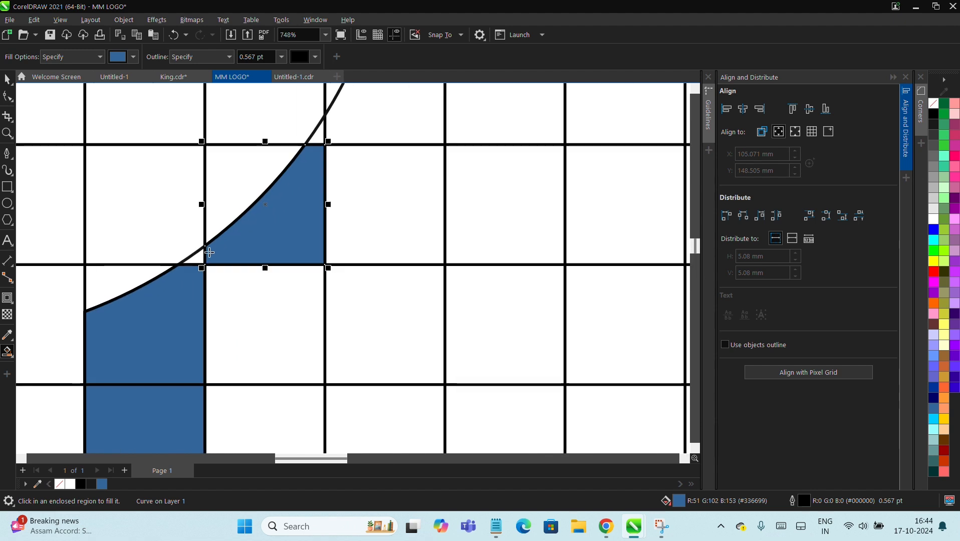
left_click(194, 259)
left_click(318, 130)
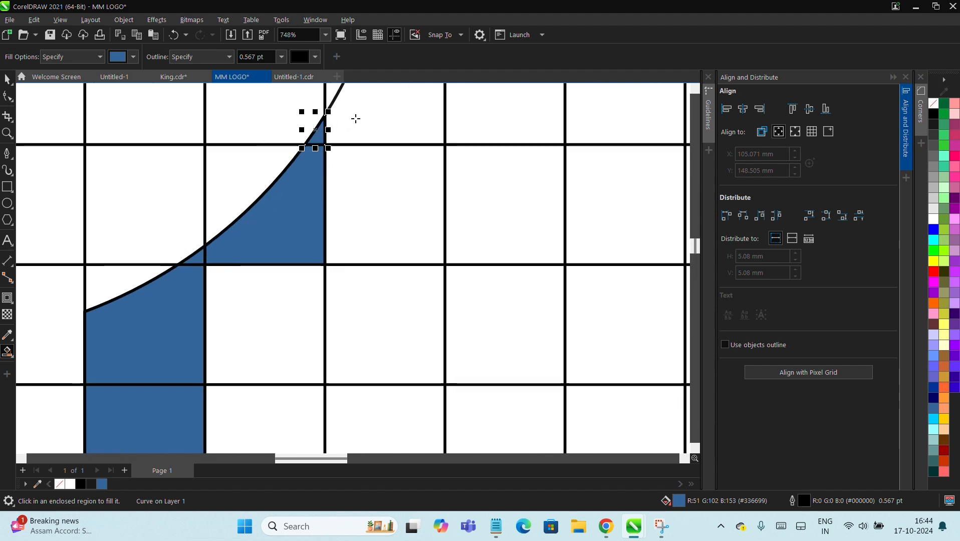
- Fill the top four cells of the third column and the second column's cell below the shoulder curve blue
left_click(357, 119)
left_click(358, 210)
scroll(374, 124, "down", 2)
left_click(377, 191)
left_click(369, 239)
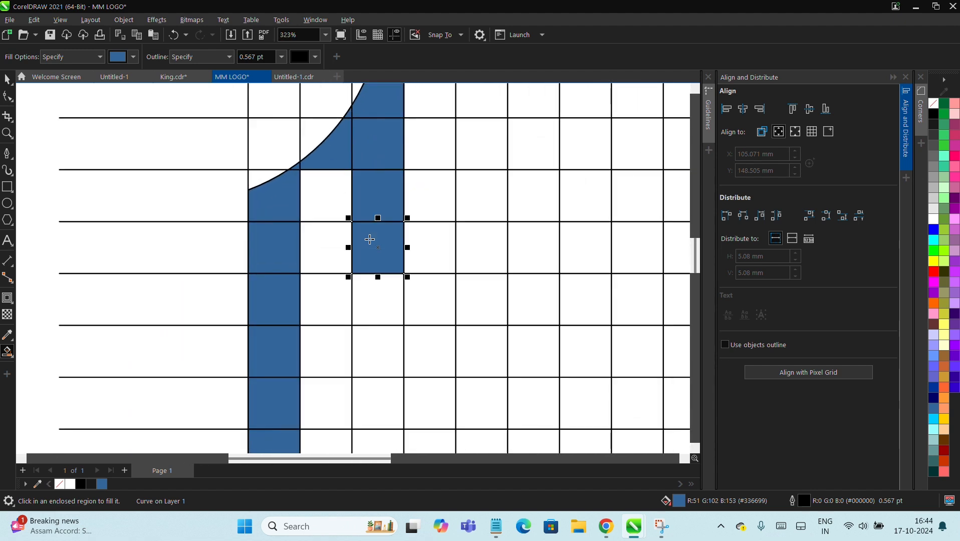
left_click(324, 205)
- Fill the next five cells down the third column blue
scroll(334, 198, "down", 2)
scroll(349, 237, "up", 1)
left_click(360, 244)
left_click(364, 276)
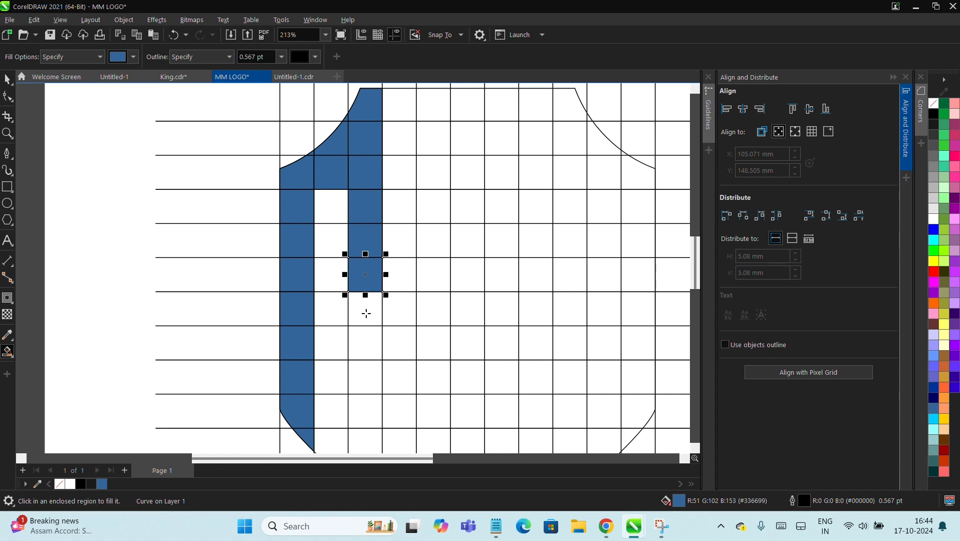
left_click(366, 312)
scroll(353, 247, "down", 1)
scroll(353, 247, "up", 1)
left_click(365, 290)
left_click(362, 327)
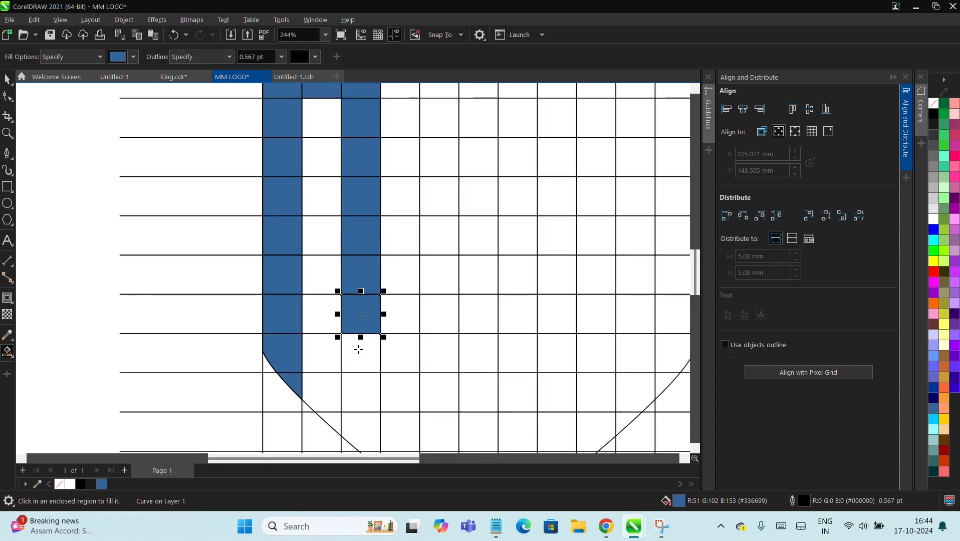
- Fill the last cells of the third column blue, including the partial pieces along the shield's lower curve
left_click(359, 358)
scroll(337, 313, "down", 1)
scroll(336, 314, "up", 1)
left_click(350, 289)
left_click(345, 324)
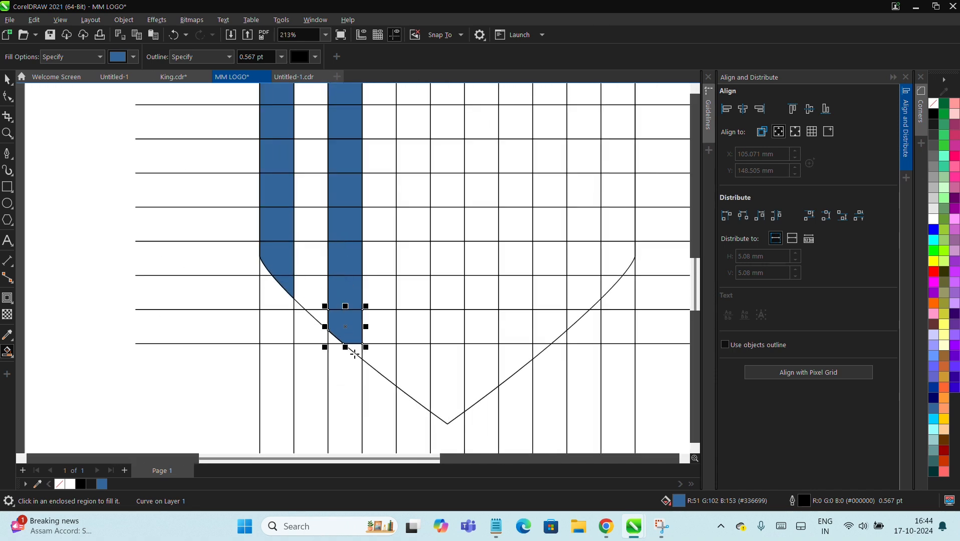
left_click(354, 347)
- Fill the fourth column's top two cells and the fifth column's top four cells blue
scroll(358, 341, "down", 1)
left_click(361, 109)
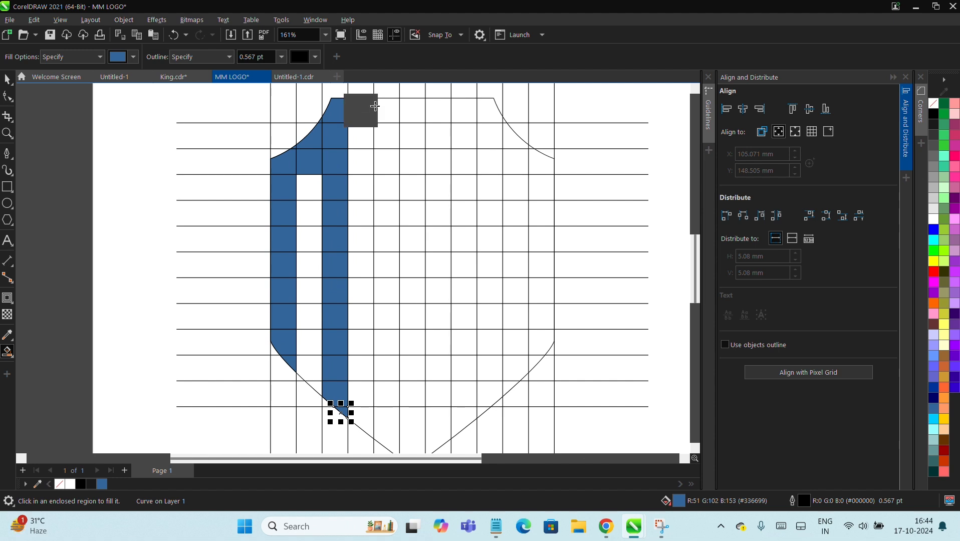
left_click(389, 107)
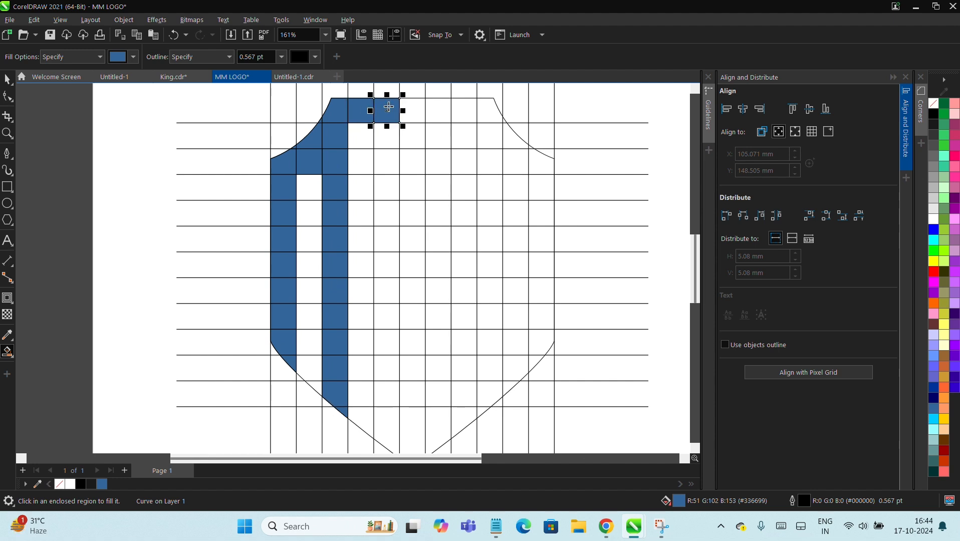
left_click(386, 142)
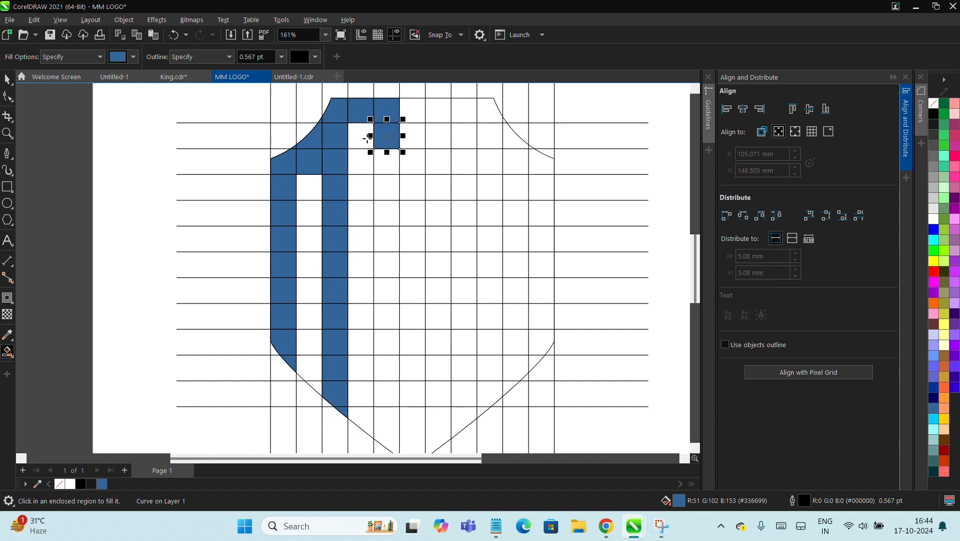
left_click(382, 161)
left_click(382, 189)
- Fill the next five cells down the fifth column blue
left_click(380, 238)
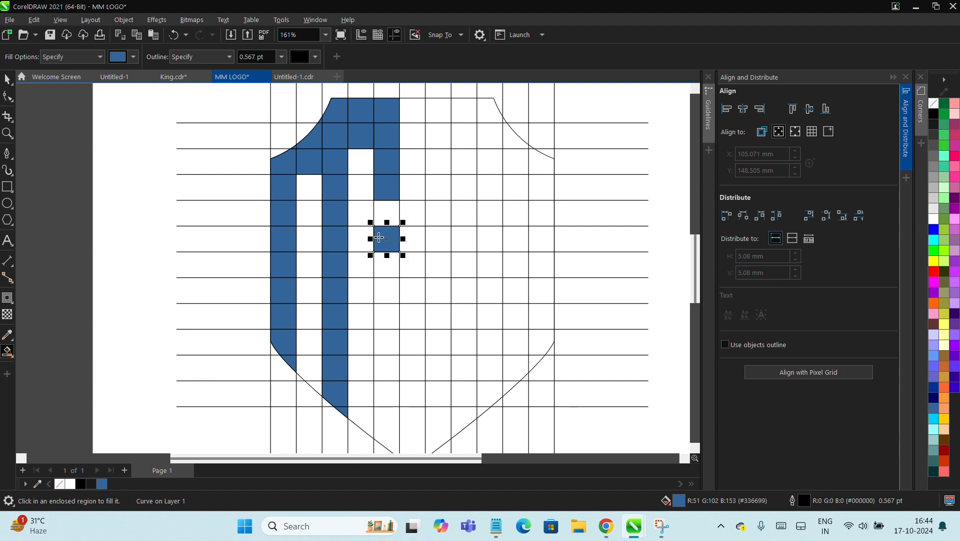
left_click(387, 214)
left_click(386, 264)
left_click(386, 290)
left_click(386, 316)
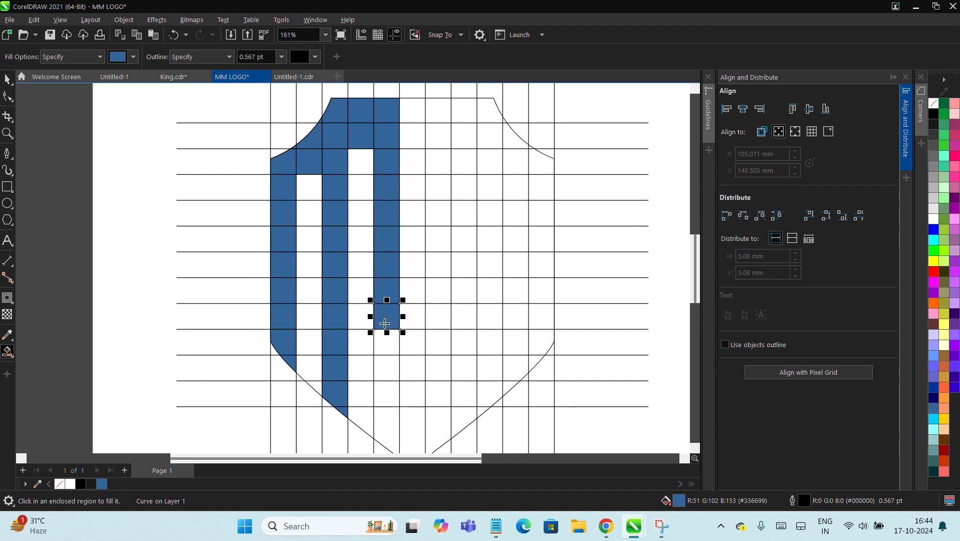
- Fill the last four cells of the fifth column blue, down to the shield's lower curve
left_click(385, 371)
left_click(386, 394)
left_click(386, 420)
left_click(386, 342)
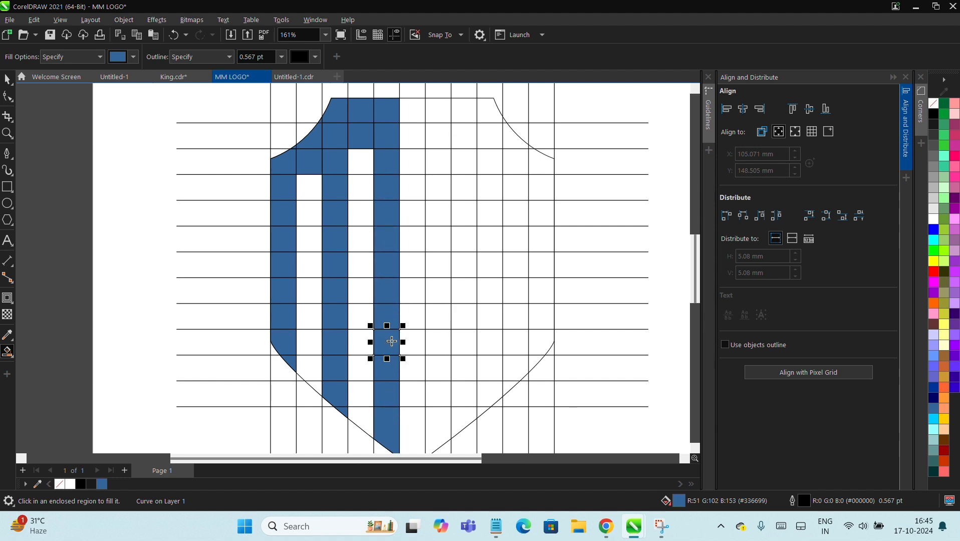
- Leave the sixth column empty and fill the top six cells of the seventh column blue
scroll(403, 264, "down", 2)
scroll(403, 265, "up", 2)
left_click(427, 150)
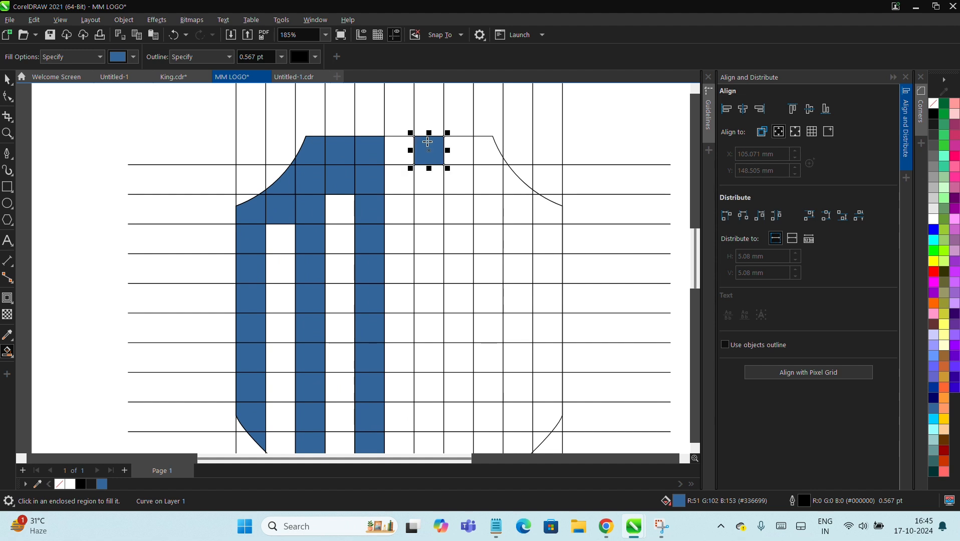
left_click(427, 176)
left_click(427, 203)
left_click(427, 233)
left_click(427, 263)
left_click(427, 290)
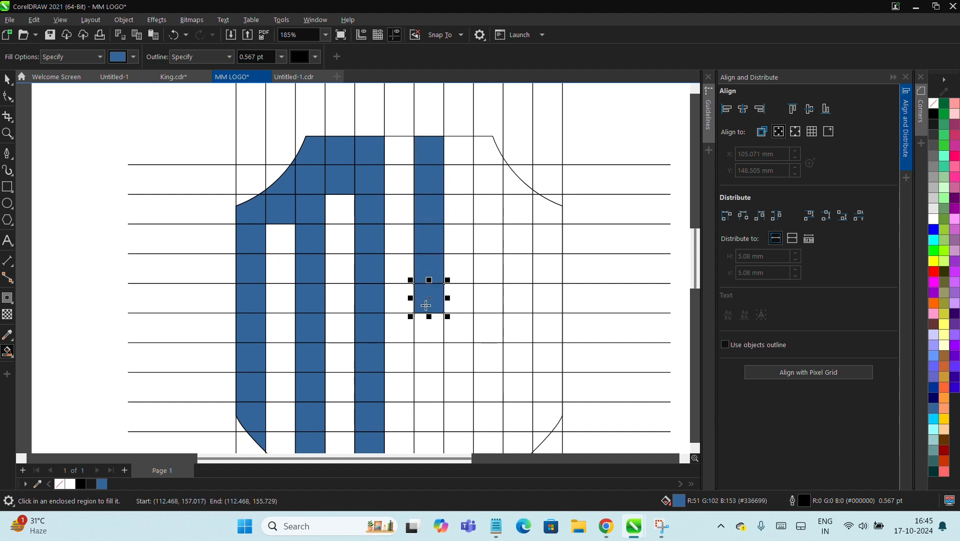
- Fill the remaining cells of the seventh column blue, including the partial piece at the shield's lower curve
left_click(427, 313)
scroll(422, 341, "down", 1)
left_click(421, 272)
left_click(423, 299)
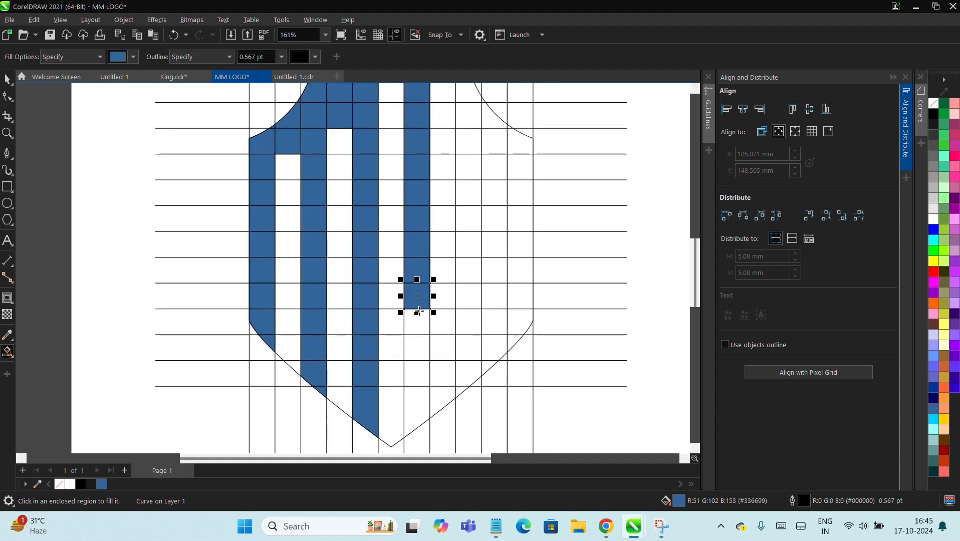
left_click(415, 323)
left_click(413, 349)
left_click(410, 376)
left_click(411, 395)
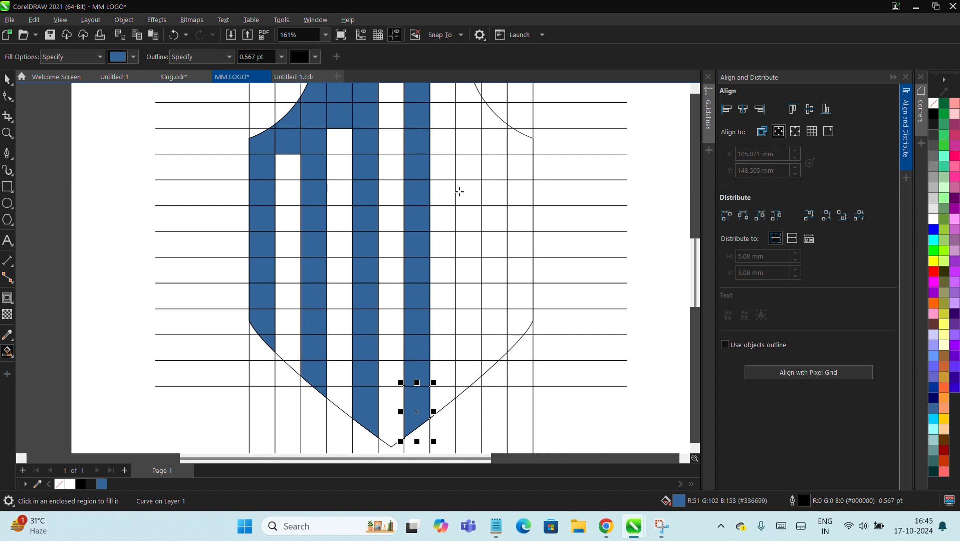
- Fill the eighth column's top cell, the ninth column's top two cells and the partial pieces along the shield's right shoulder curve blue
left_click(443, 93)
left_click(468, 93)
left_click(468, 115)
left_click(494, 116)
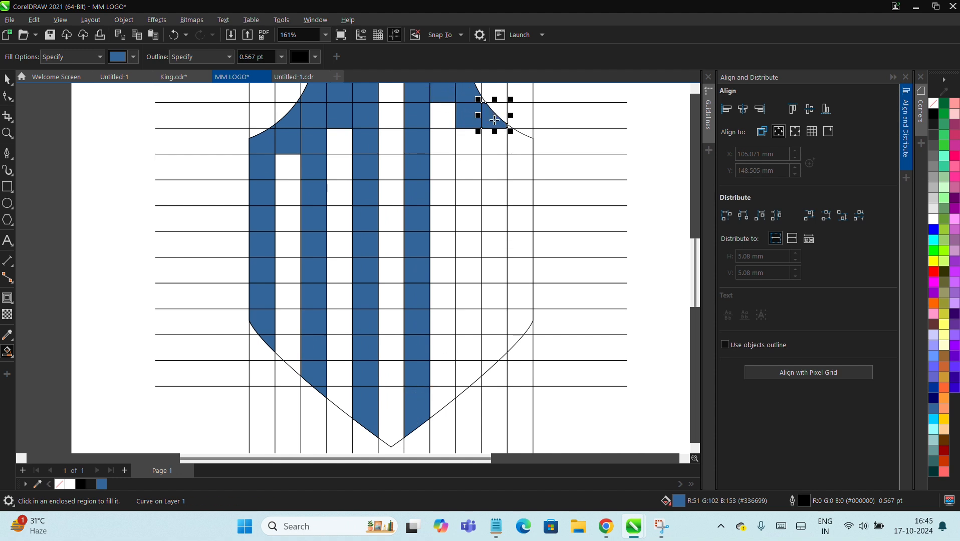
left_click(518, 140)
scroll(518, 140, "up", 5)
left_click(495, 115)
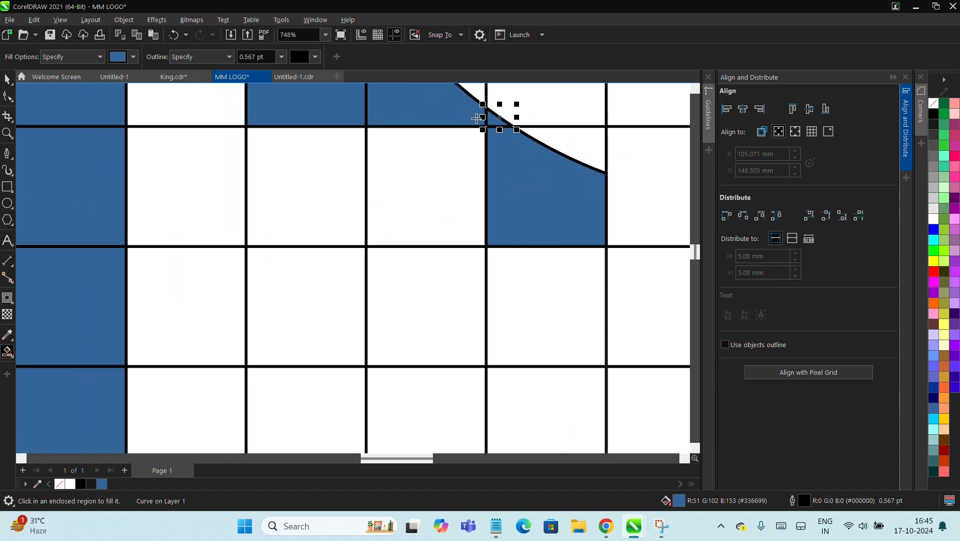
- Fill the rest of the eleventh column blue, from below the shoulder down to the shield's lower curve
scroll(504, 198, "down", 5)
left_click(500, 185)
left_click(495, 203)
left_click(491, 236)
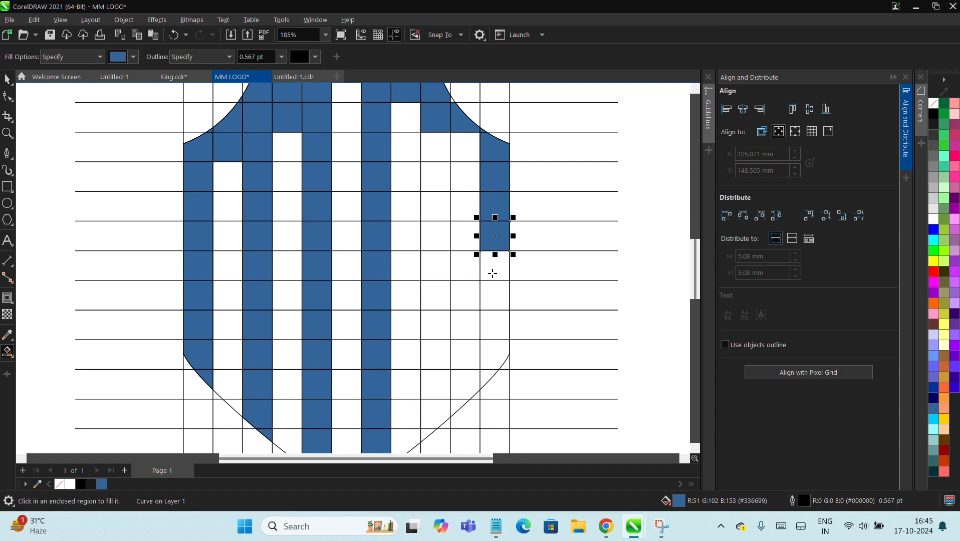
left_click(493, 265)
left_click(493, 298)
left_click(493, 328)
left_click(495, 358)
left_click(490, 383)
- Fill the tenth column's cell below the right shoulder curve and the small sliver higher up that curve blue
scroll(486, 351, "down", 2)
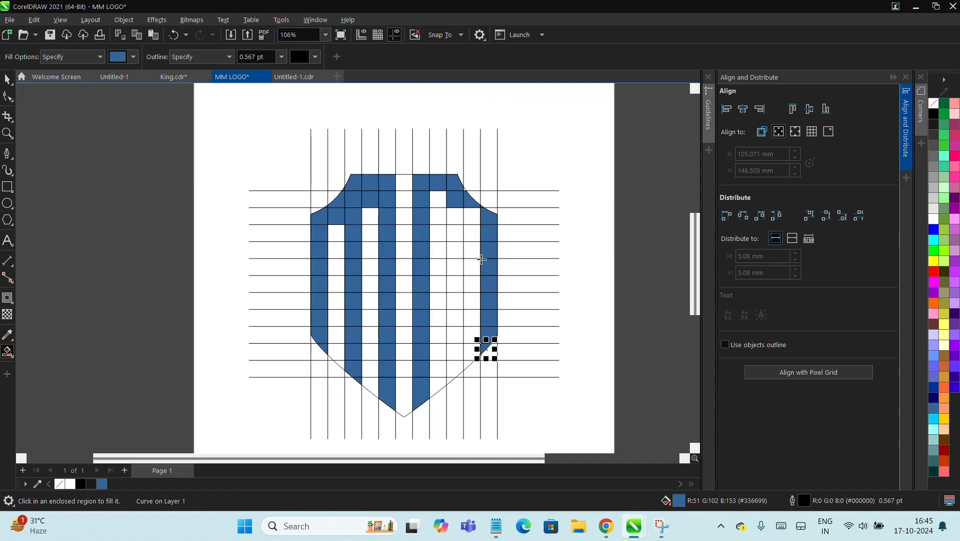
scroll(472, 195, "up", 5)
left_click(471, 155)
scroll(424, 142, "down", 1)
scroll(424, 141, "up", 1)
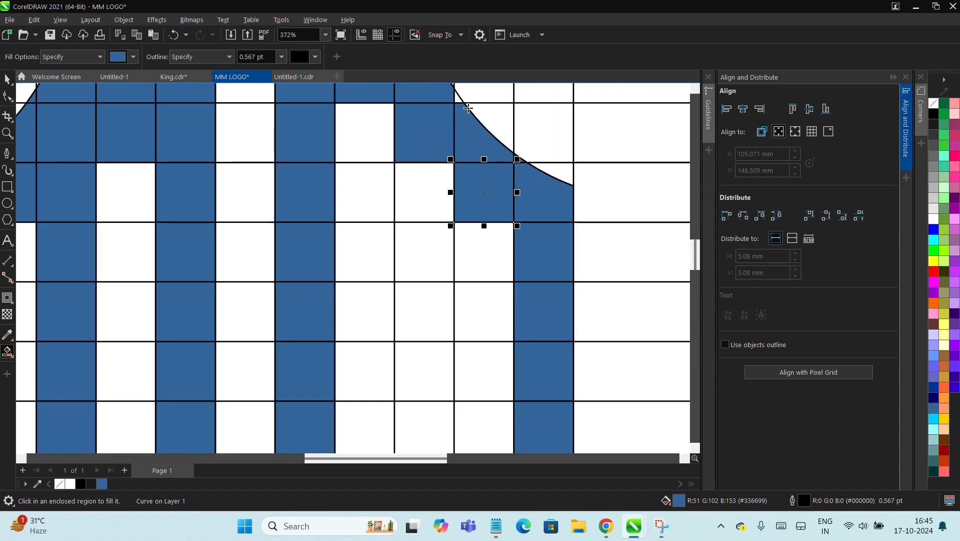
left_click(457, 92)
- Fill the ninth column's third to eighth cells blue
scroll(420, 191, "down", 2)
scroll(418, 191, "up", 1)
left_click(417, 194)
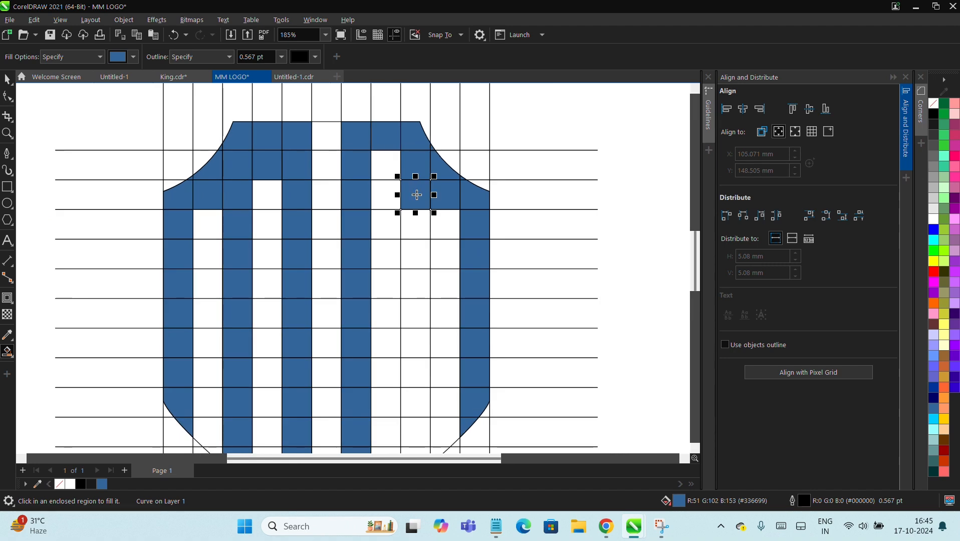
left_click(412, 228)
left_click(410, 254)
left_click(408, 285)
left_click(408, 316)
left_click(410, 343)
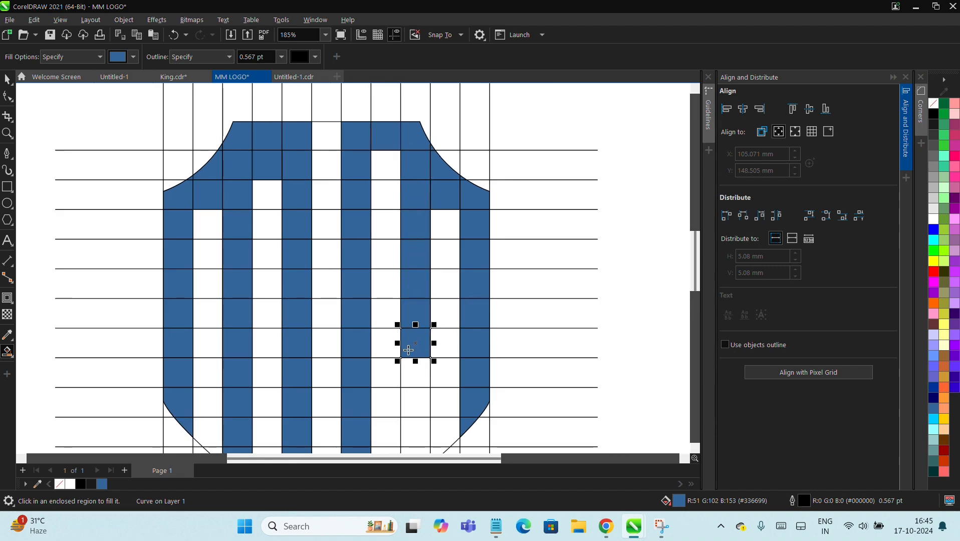
- Fill the last cells of the ninth column blue, including the sliver at the lower curve, and leave the Smart Fill tool
left_click(410, 374)
scroll(411, 373, "down", 1)
left_click(417, 376)
left_click(417, 403)
left_click(415, 429)
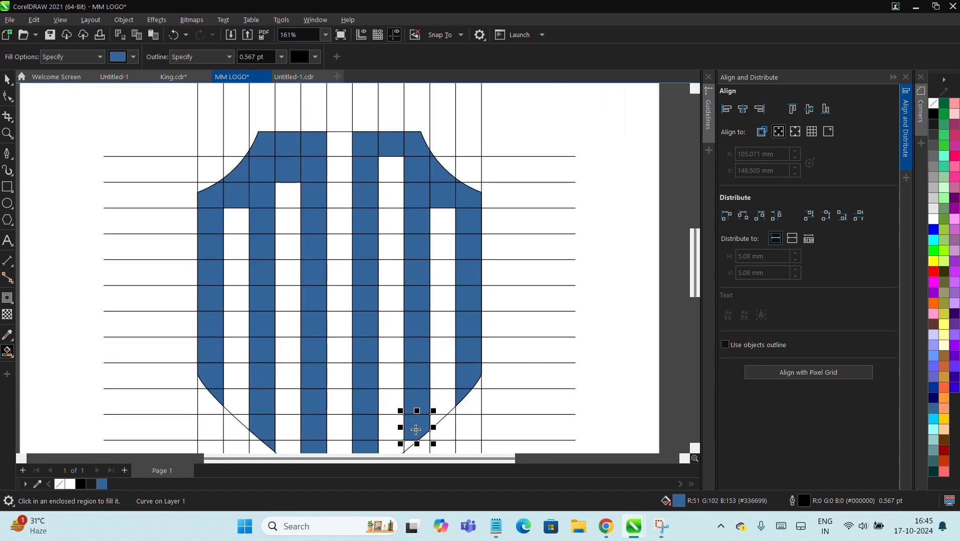
scroll(417, 192, "down", 2)
scroll(430, 393, "up", 5)
left_click(397, 369)
scroll(394, 345, "down", 2)
scroll(394, 346, "down", 6)
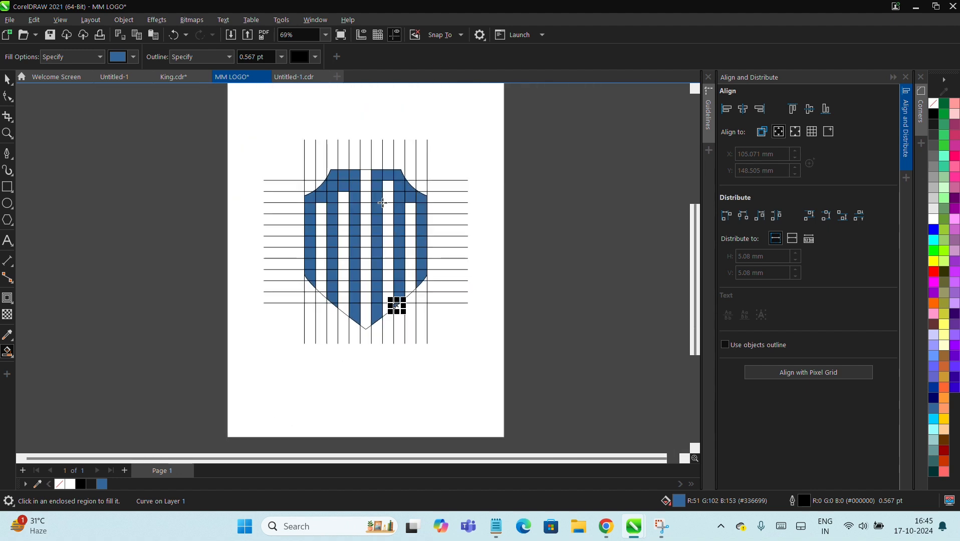
scroll(388, 187, "up", 3)
scroll(397, 164, "down", 2)
key("space")
- Try to place a copy of the filled cells, without the shield outline, beside the page, and undo it
left_click_drag(88, 127, 386, 266)
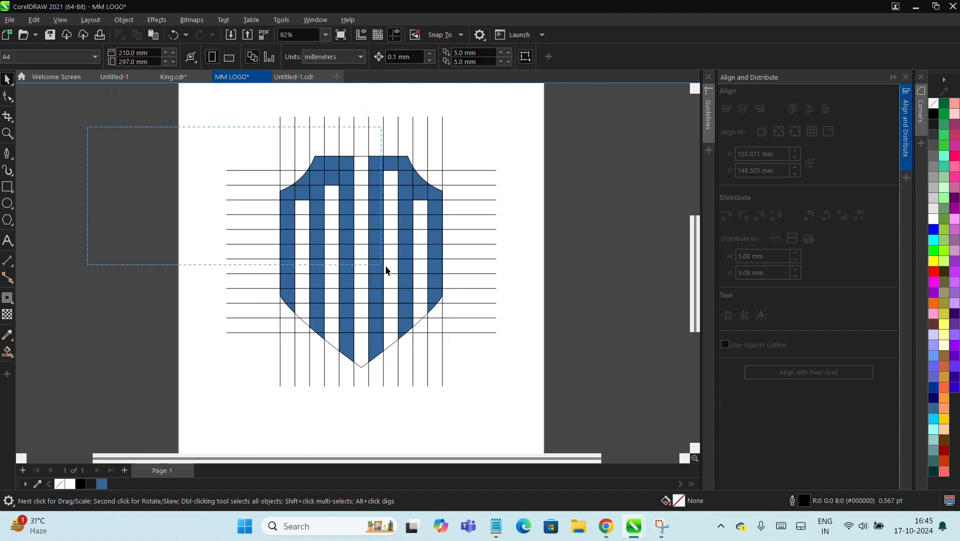
left_click_drag(478, 359, 477, 365)
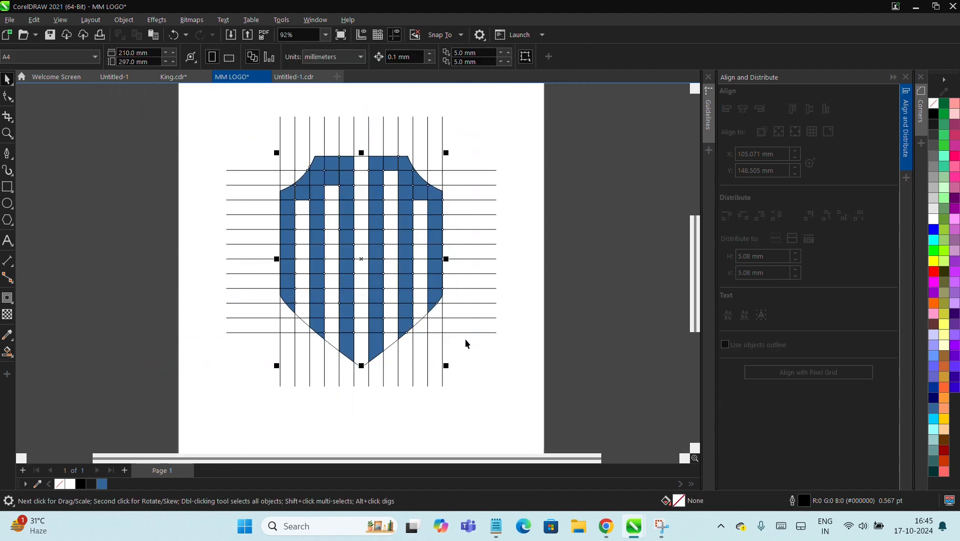
scroll(367, 189, "down", 3)
left_click(538, 191)
scroll(397, 200, "up", 5)
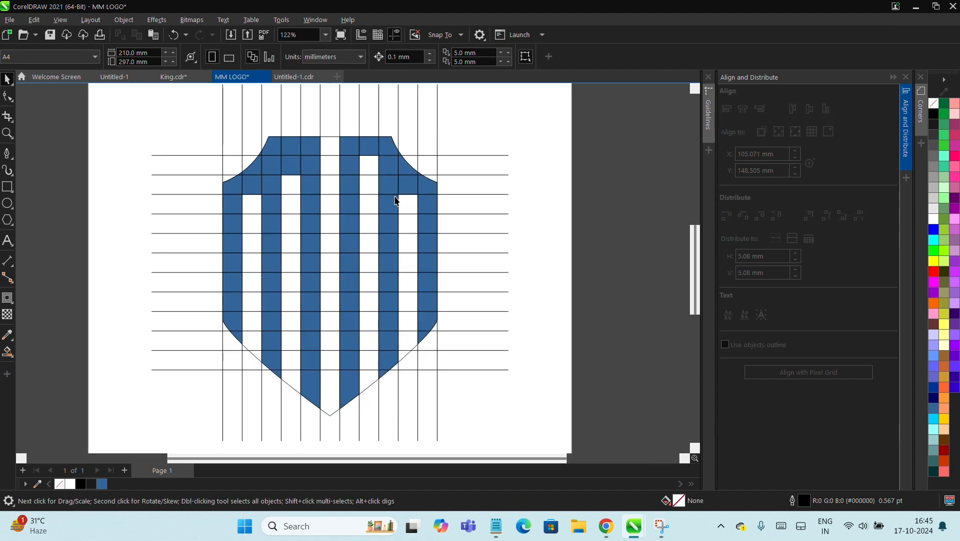
left_click_drag(49, 121, 535, 411)
scroll(339, 214, "down", 2)
left_click_drag(558, 125, 226, 325)
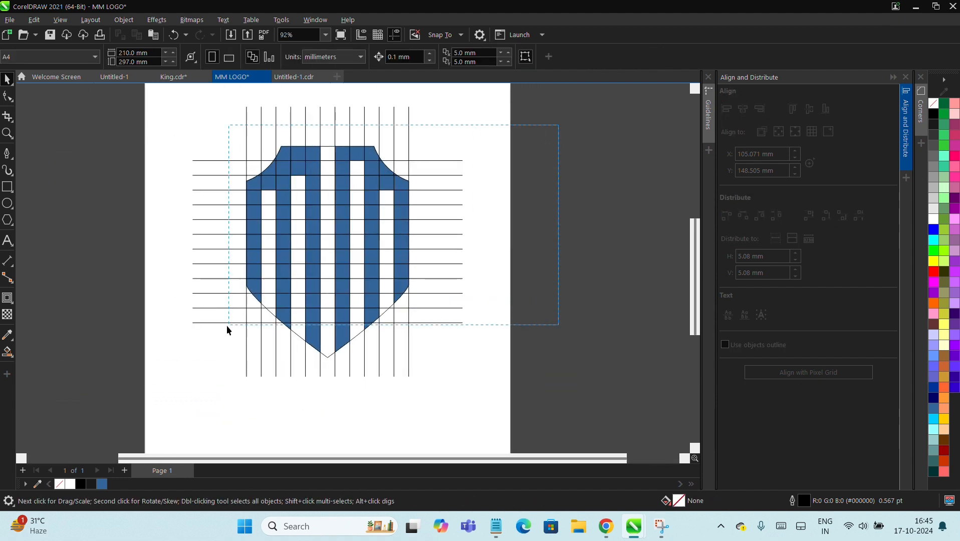
left_click_drag(209, 360, 210, 359)
scroll(289, 199, "down", 1)
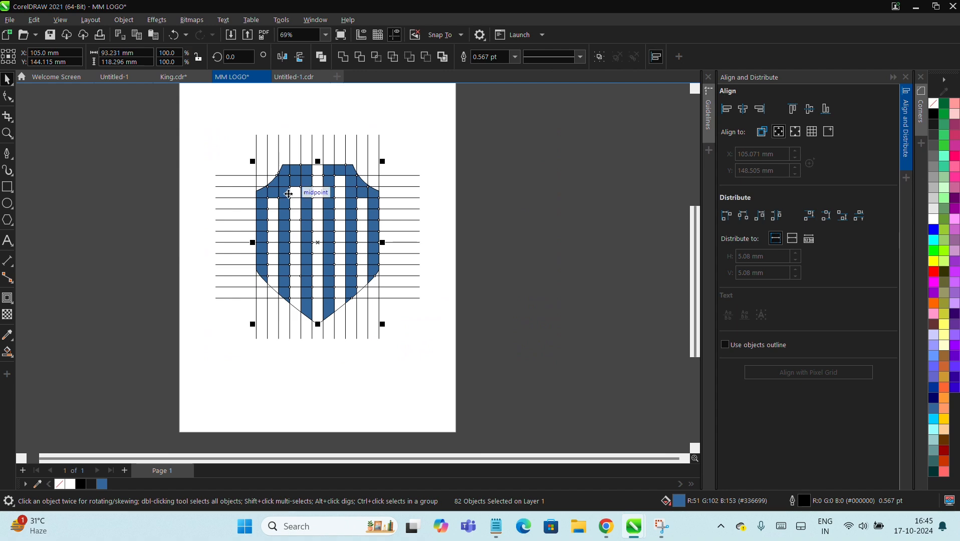
left_click_drag(288, 194, 527, 189)
scroll(570, 175, "up", 2)
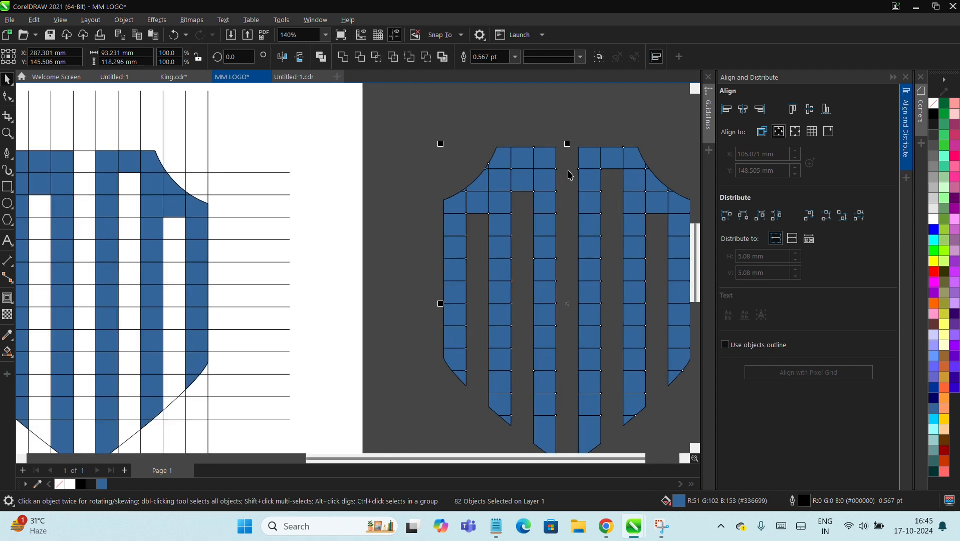
key("ctrl+z")
scroll(437, 171, "down", 2)
- Reselect the filled shield area, try copying a smaller set of cells off the page, and undo that copy
left_click(446, 168)
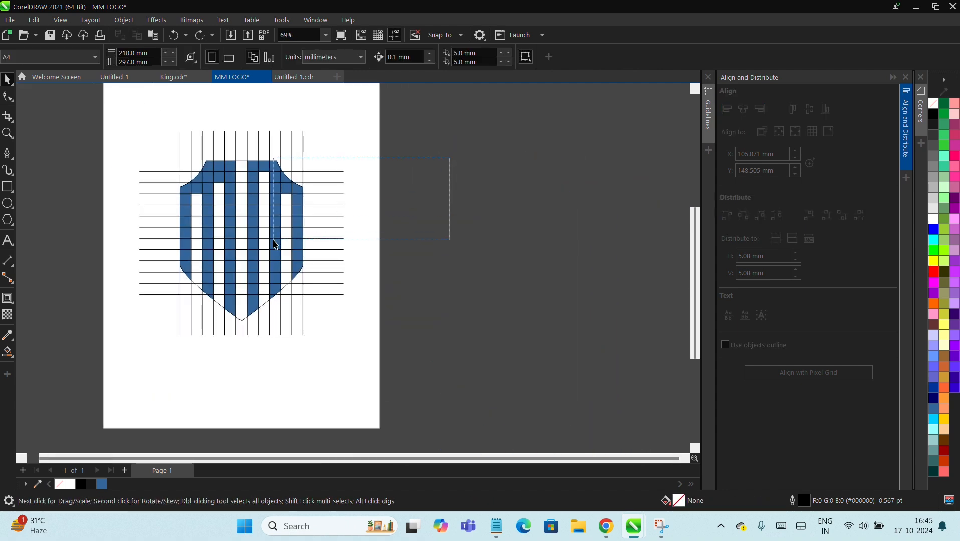
left_click_drag(273, 240, 224, 245)
left_click_drag(141, 323, 142, 323)
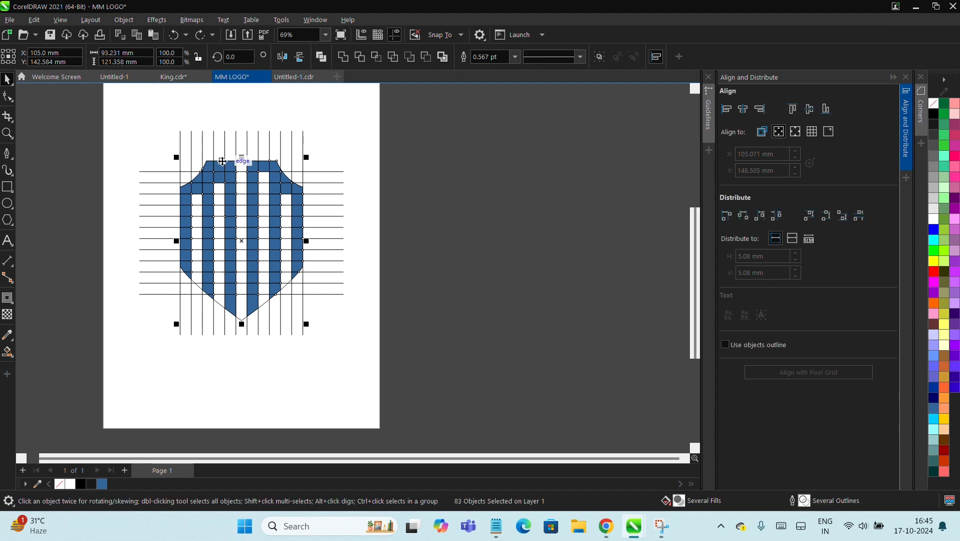
left_click_drag(517, 146, 144, 319)
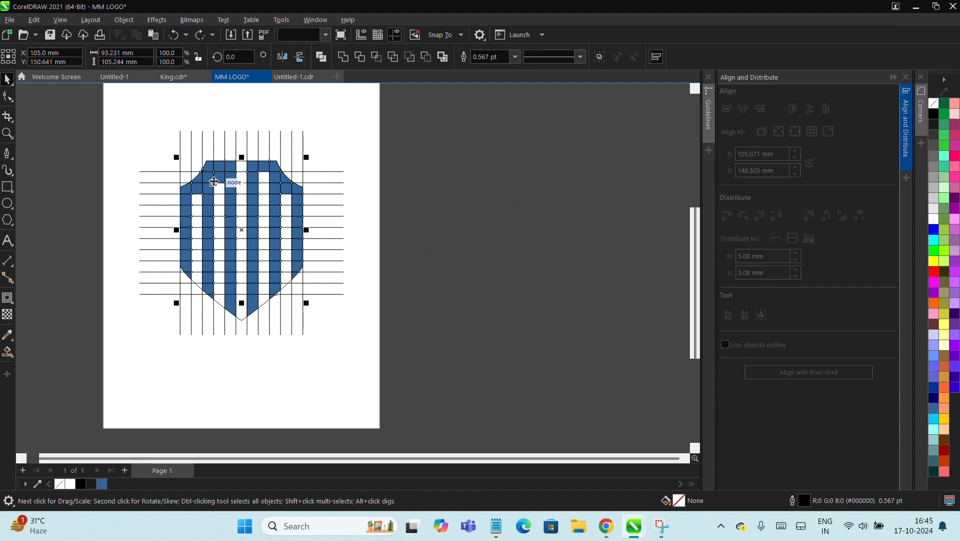
left_click_drag(216, 182, 552, 205)
key("ctrl+z")
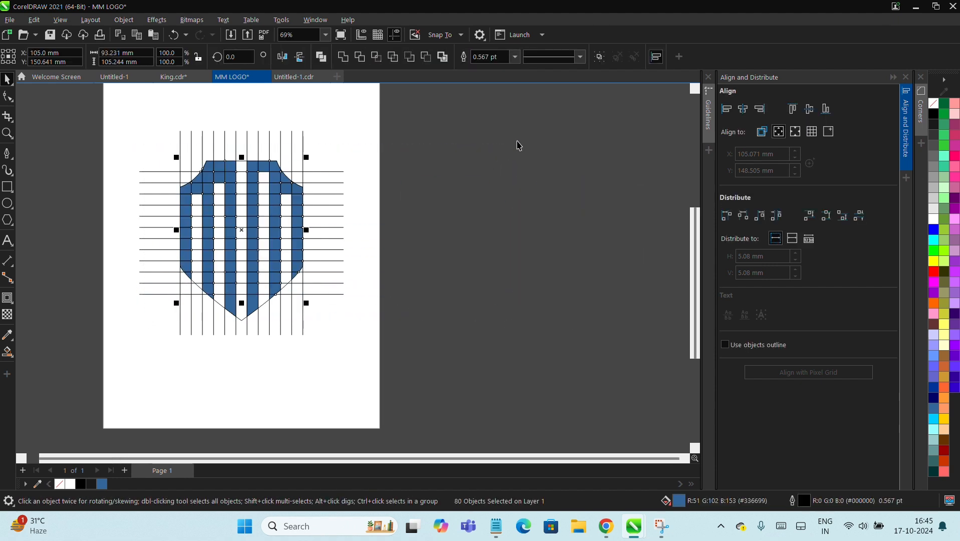
- Select the shield outline with all its filled cells and place a copy in the empty area beside the page
left_click_drag(517, 141, 141, 329)
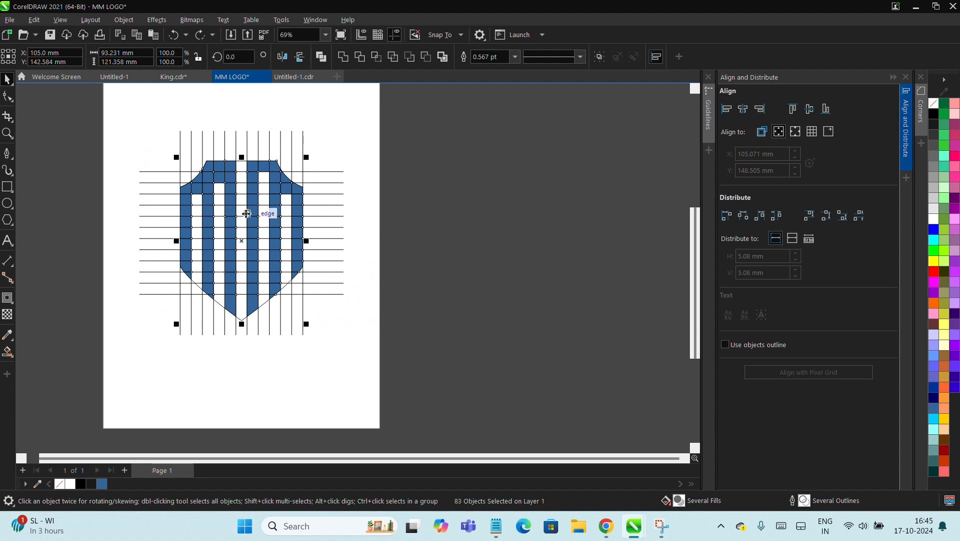
left_click_drag(262, 215, 535, 217)
right_click(535, 217)
left_click(624, 169)
- Delete the shield outline from the copy, keeping only the blue cells
scroll(574, 196, "up", 5)
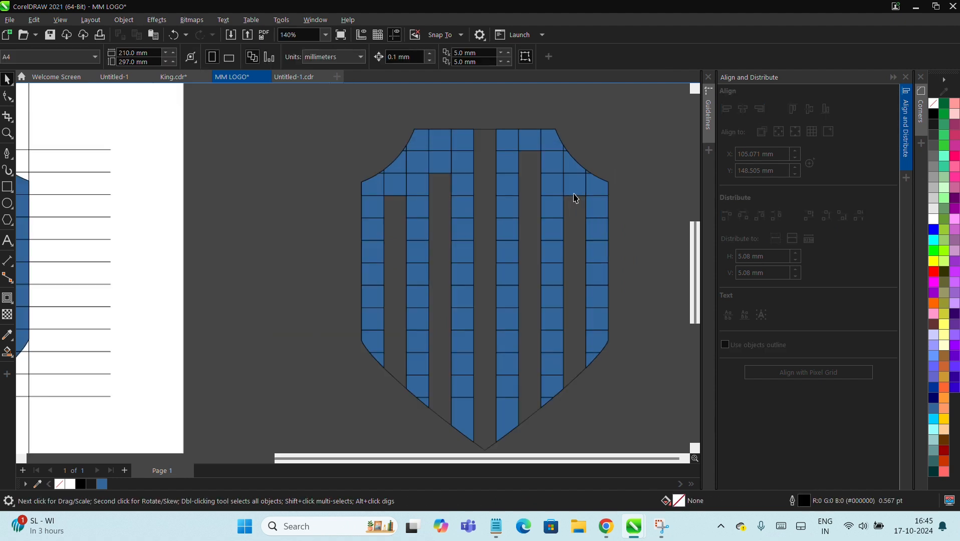
scroll(354, 154, "down", 3)
left_click(422, 130)
key("Delete")
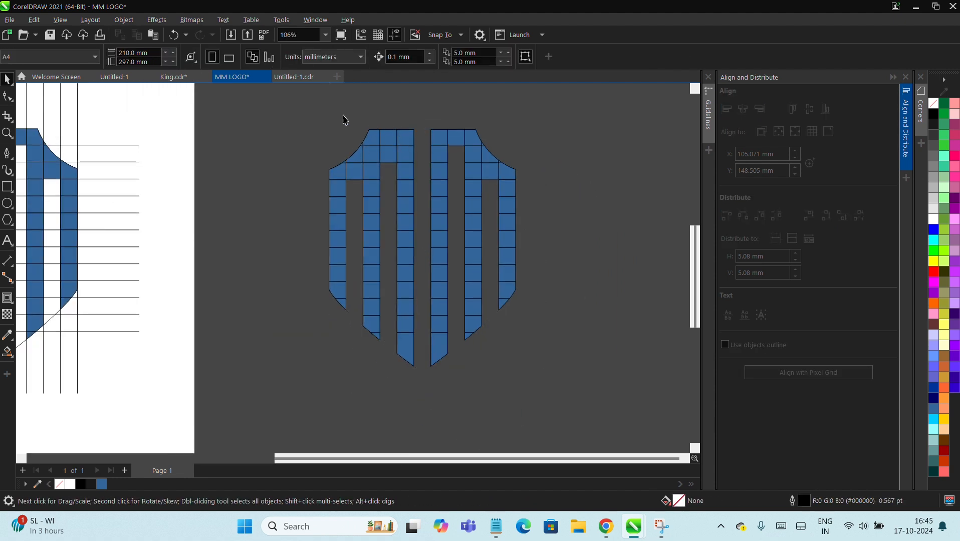
- Weld all the copied blue cells into one shape and remove its outline
left_click_drag(303, 118, 576, 403)
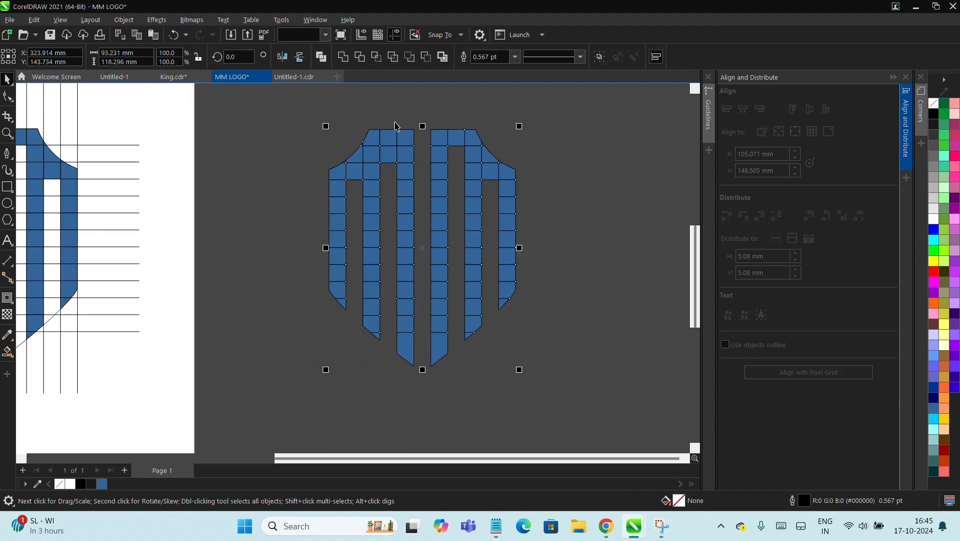
left_click(342, 56)
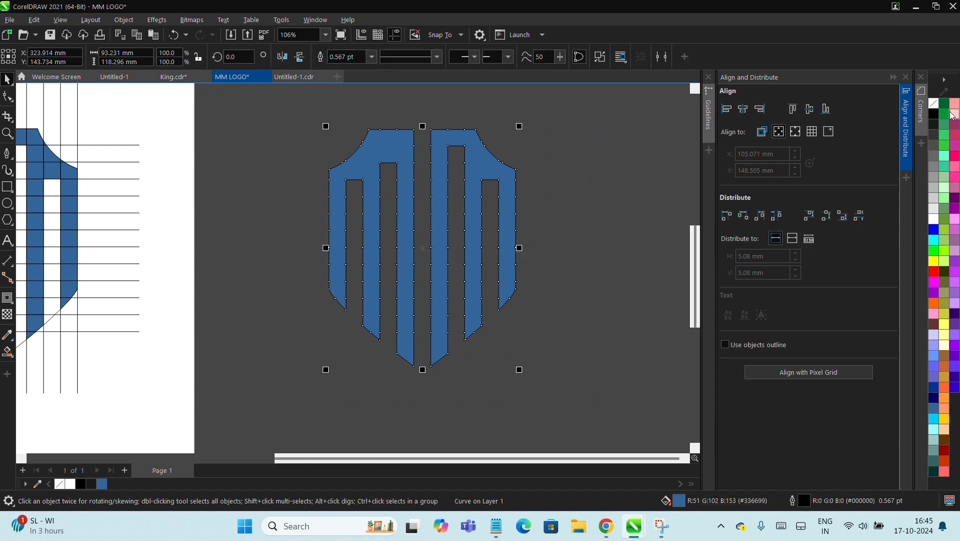
right_click(935, 104)
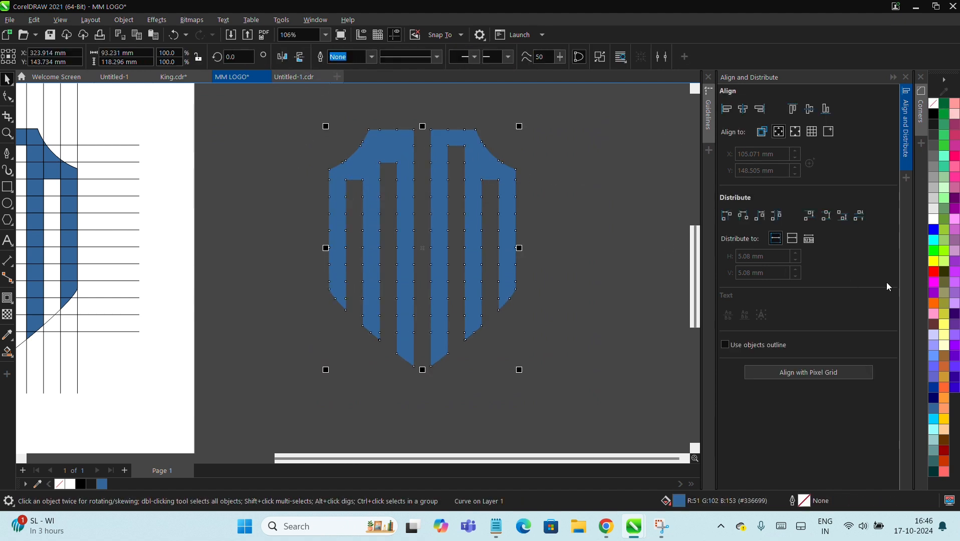
- Fill the welded monogram shape with white and select the shield outline around it
left_click(932, 219)
left_click(539, 174)
left_click(516, 175)
- Add an outward contour of 7.21 mm to the shield outline and break the contour apart
scroll(475, 210, "down", 4)
scroll(482, 187, "up", 9)
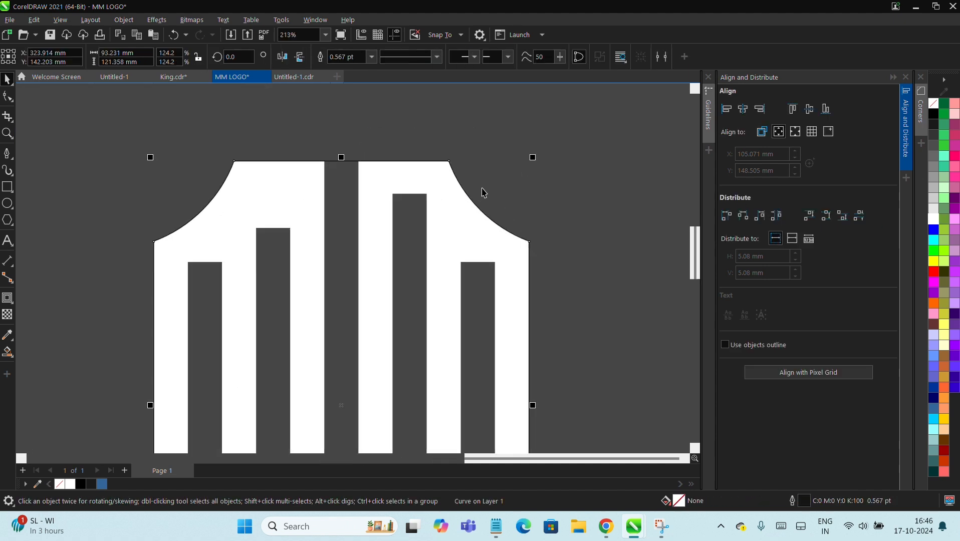
left_click(12, 309)
left_click(39, 312)
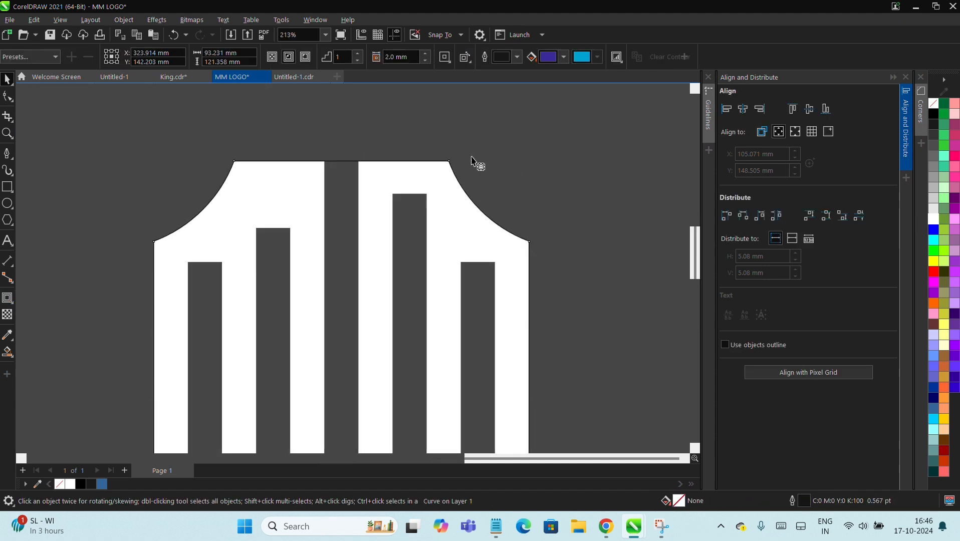
scroll(449, 173, "up", 2)
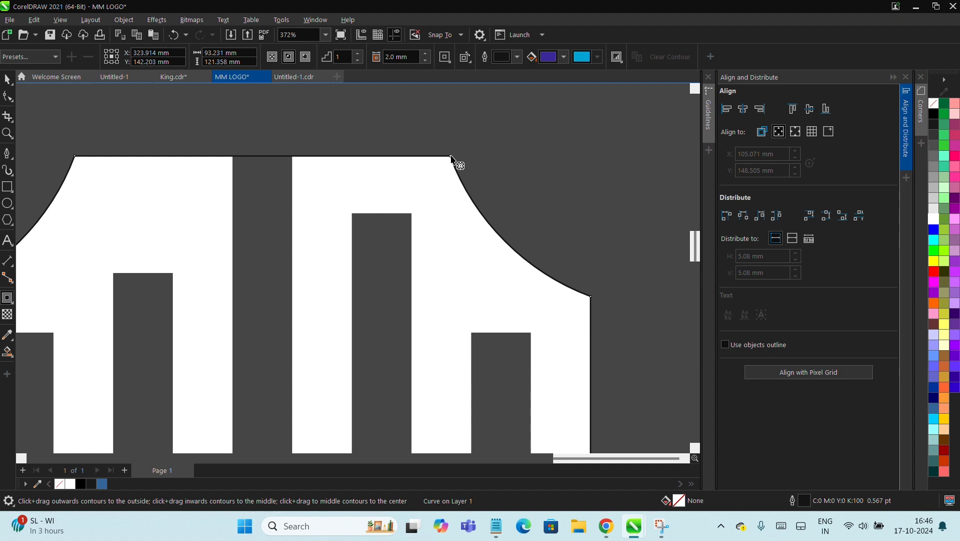
left_click_drag(452, 159, 484, 111)
right_click(460, 148)
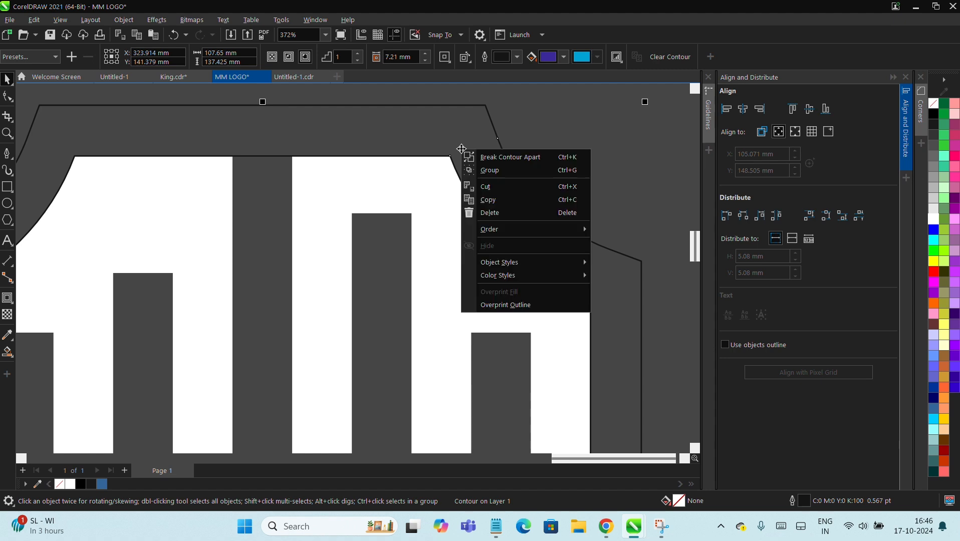
left_click(508, 157)
scroll(453, 174, "down", 2)
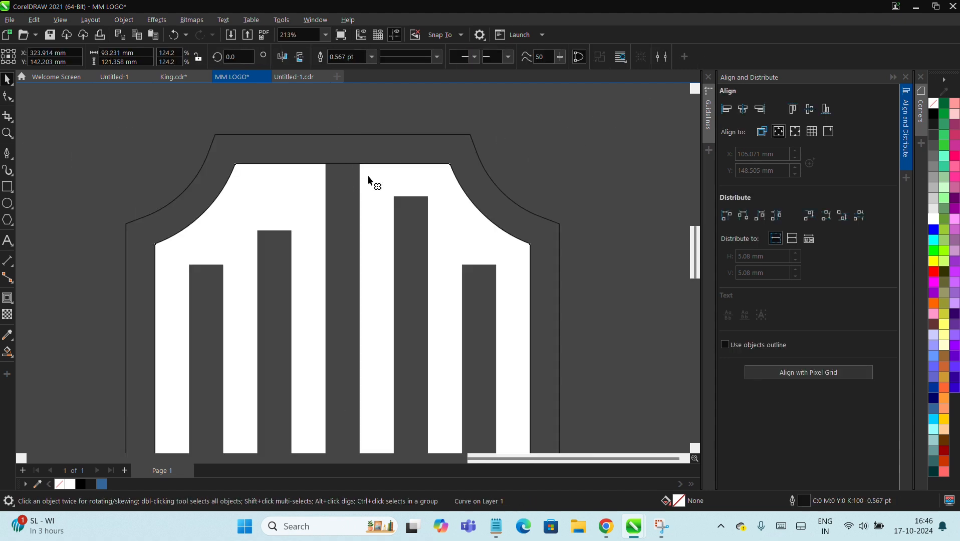
- Add a narrower outward contour of 2.308 mm to the original shield outline and group the two outlines
left_click_drag(452, 166, 461, 160)
key("space")
right_click(446, 162)
left_click(467, 181)
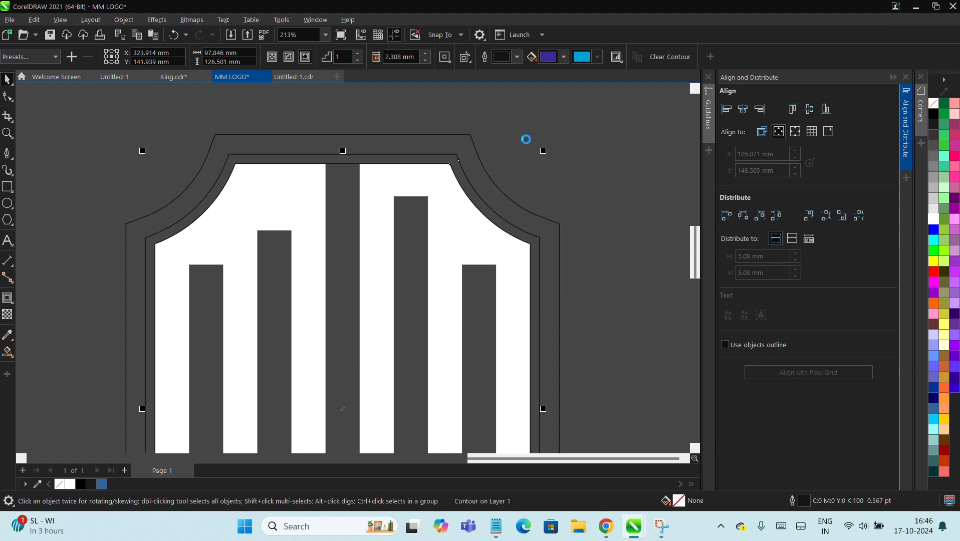
scroll(361, 174, "up", 1)
key("Escape")
scroll(440, 134, "down", 4)
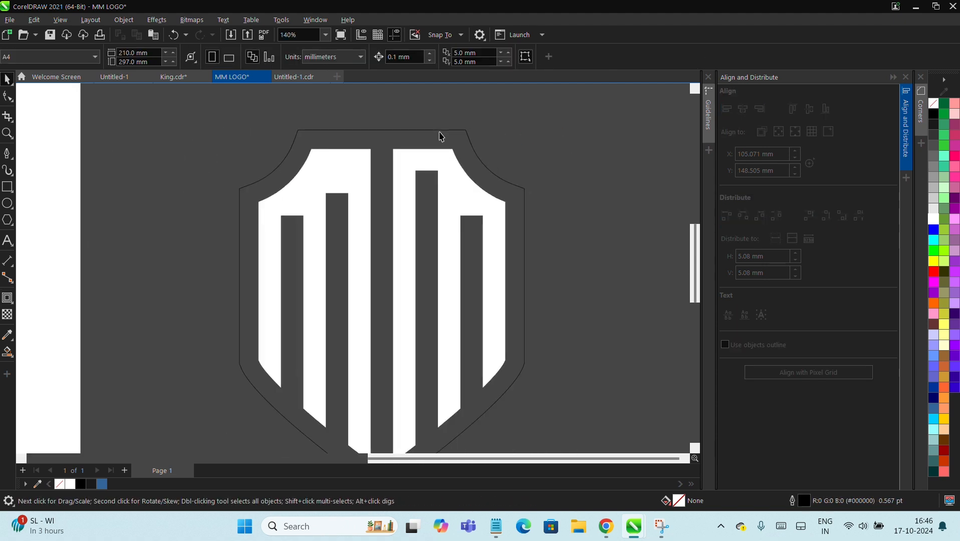
- Smart-fill the band between the outer and inner contours with blue to form the shield border
left_click(441, 136)
key("space")
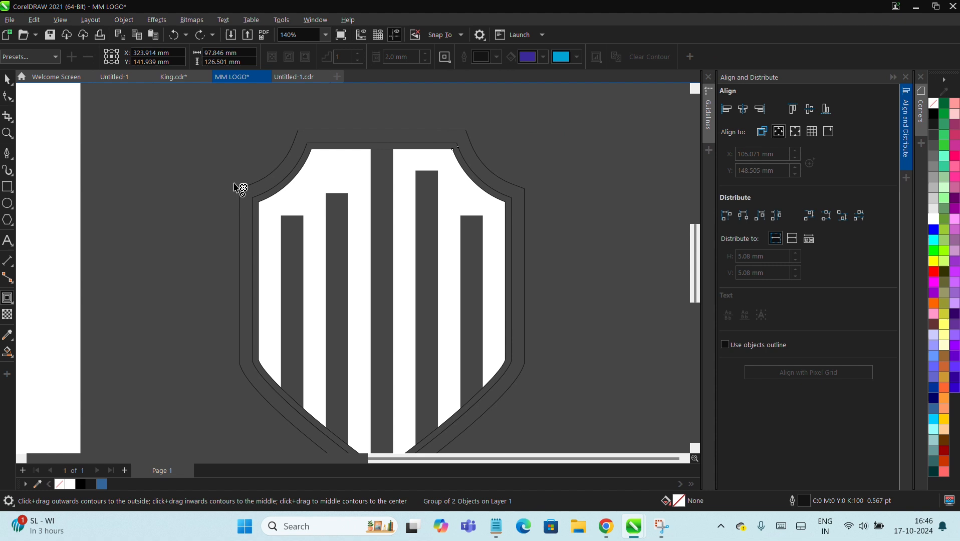
left_click(11, 359)
left_click(35, 364)
left_click(446, 137)
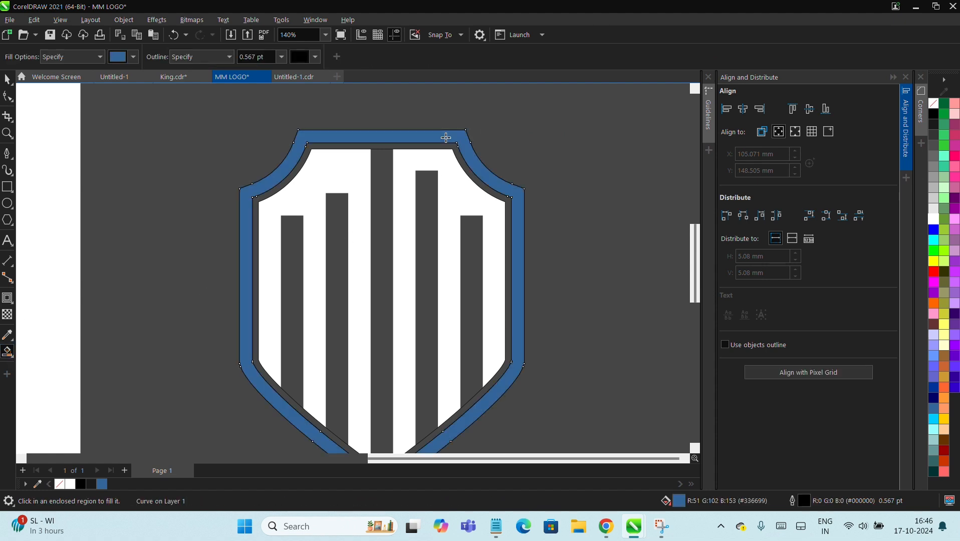
- Delete the grouped outlines between the monogram and the blue border
key("space")
scroll(383, 153, "up", 5)
left_click(382, 155)
right_click(380, 150)
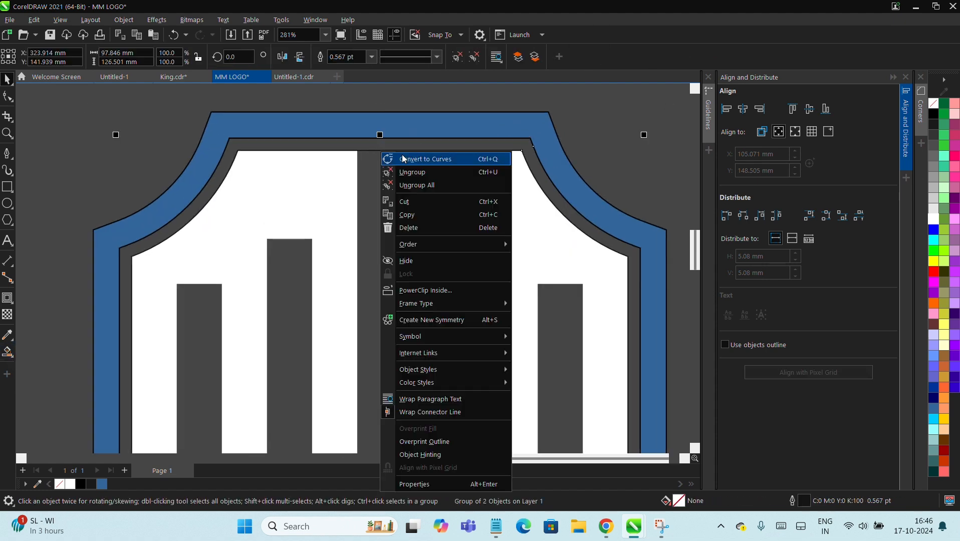
left_click(364, 154)
- Remove the outline of the blue shield border and fill the border with white
scroll(411, 134, "down", 5)
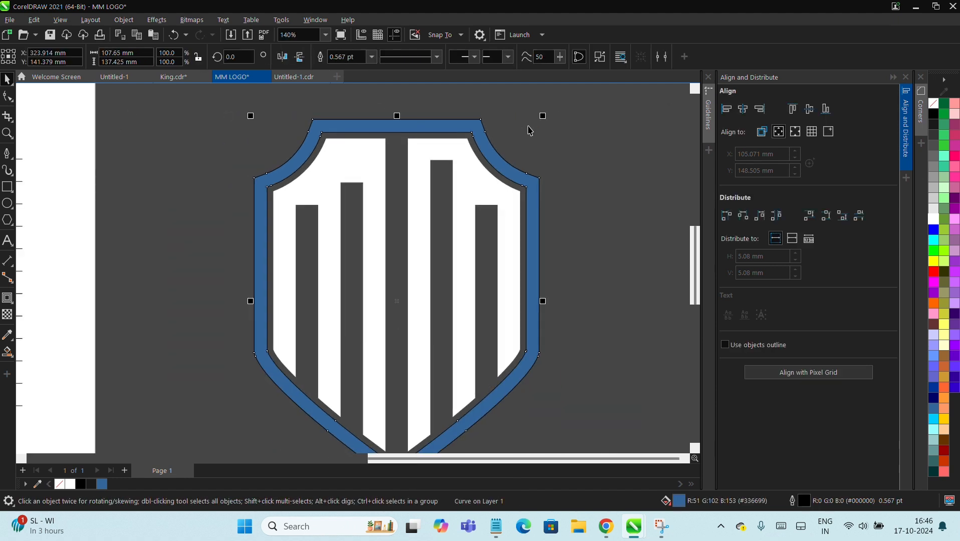
right_click(936, 107)
left_click(627, 138)
scroll(513, 153, "down", 1)
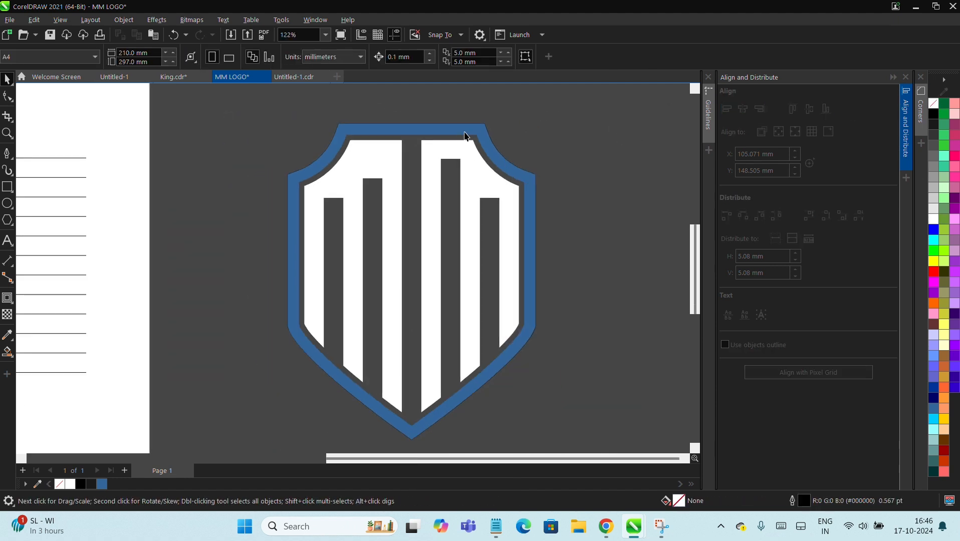
left_click(465, 136)
left_click(932, 222)
left_click(540, 150)
- Select the white monogram together with its shield border and group them
scroll(481, 153, "down", 6)
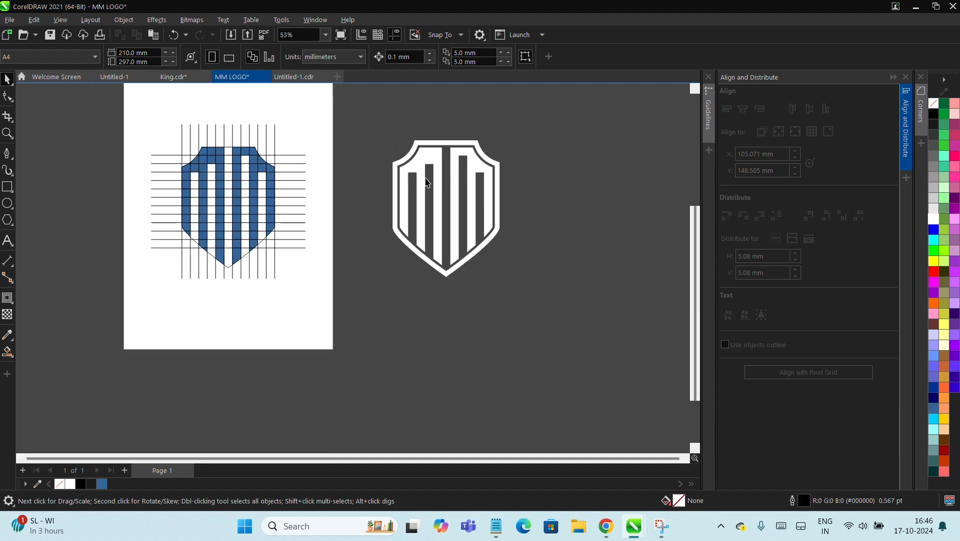
scroll(455, 145, "up", 8)
scroll(307, 162, "down", 6)
left_click_drag(261, 121, 591, 423)
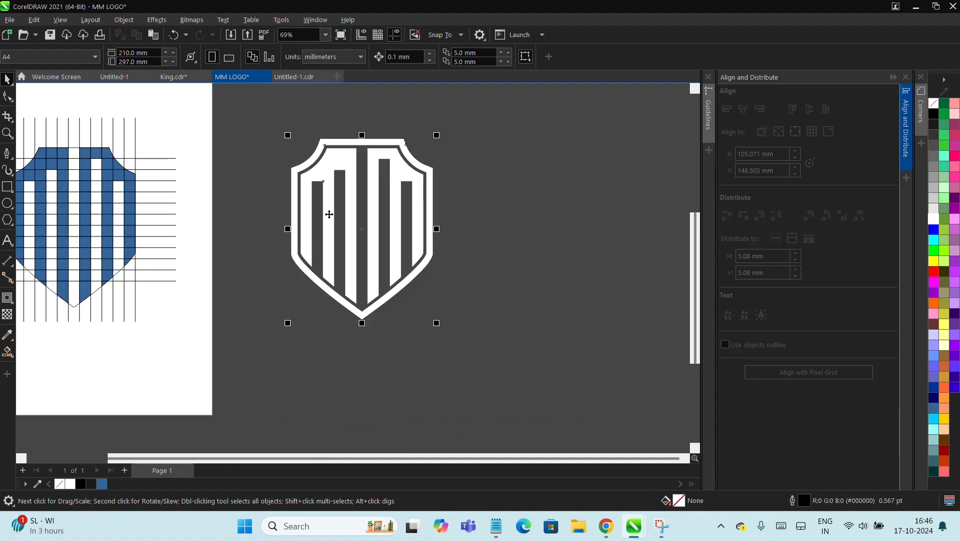
scroll(338, 176, "up", 3)
key("ctrl+g")
scroll(384, 161, "up", 1)
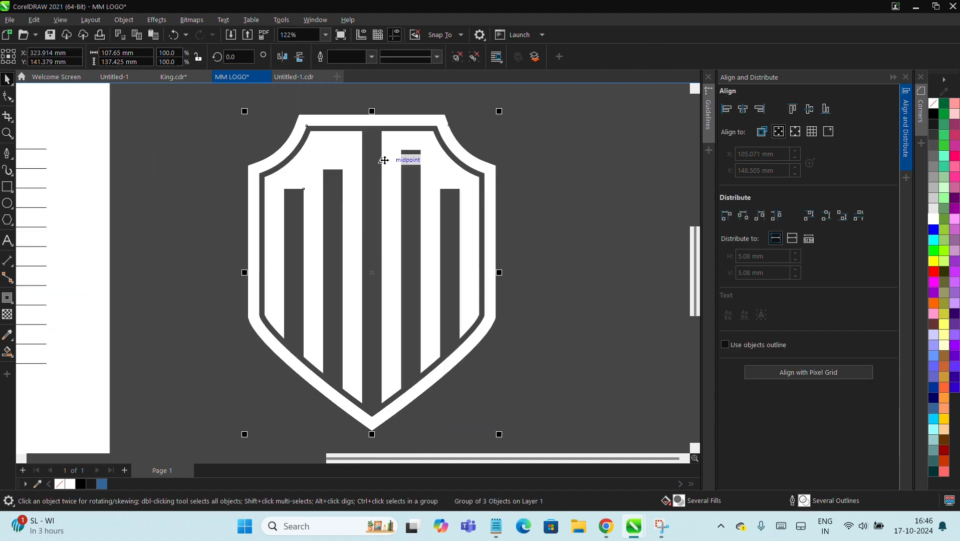
- Examine the finished white shield logo and the gridded original in full-screen preview at several magnifications
key("F9")
key("F9")
scroll(385, 161, "down", 5)
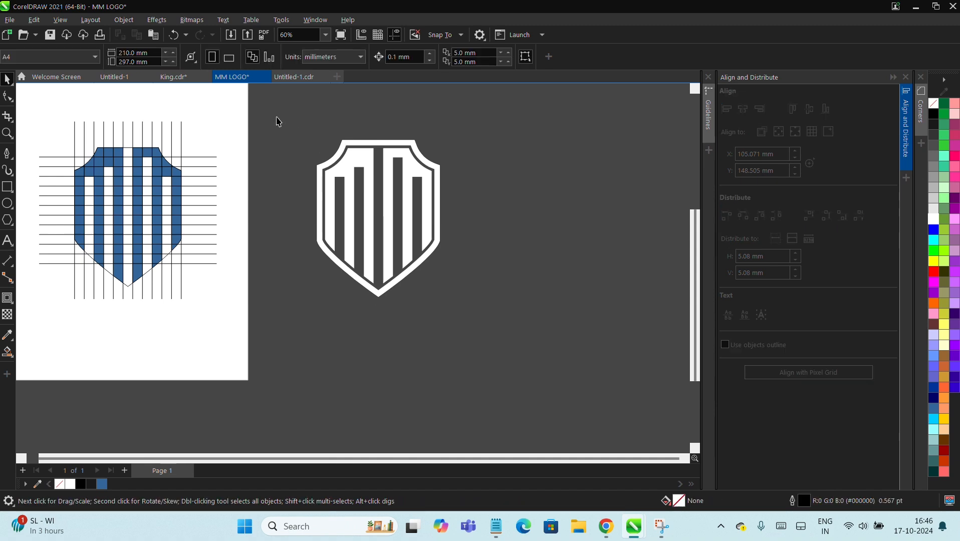
left_click_drag(276, 117, 531, 350)
key("F9")
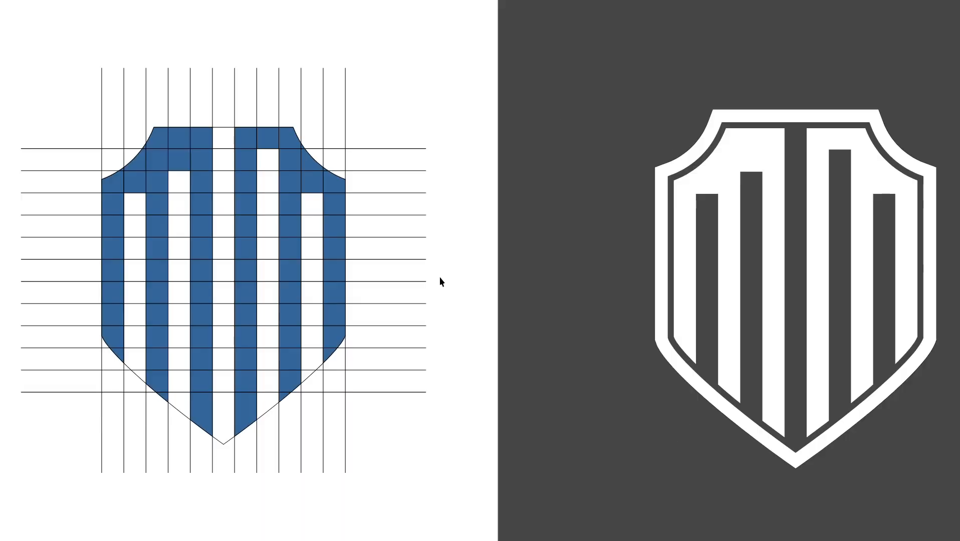
key("F9")
scroll(359, 229, "down", 2)
scroll(398, 208, "up", 1)
left_click_drag(410, 134, 496, 204)
left_click(542, 200)
left_click(563, 177)
scroll(562, 176, "up", 2)
key("F9")
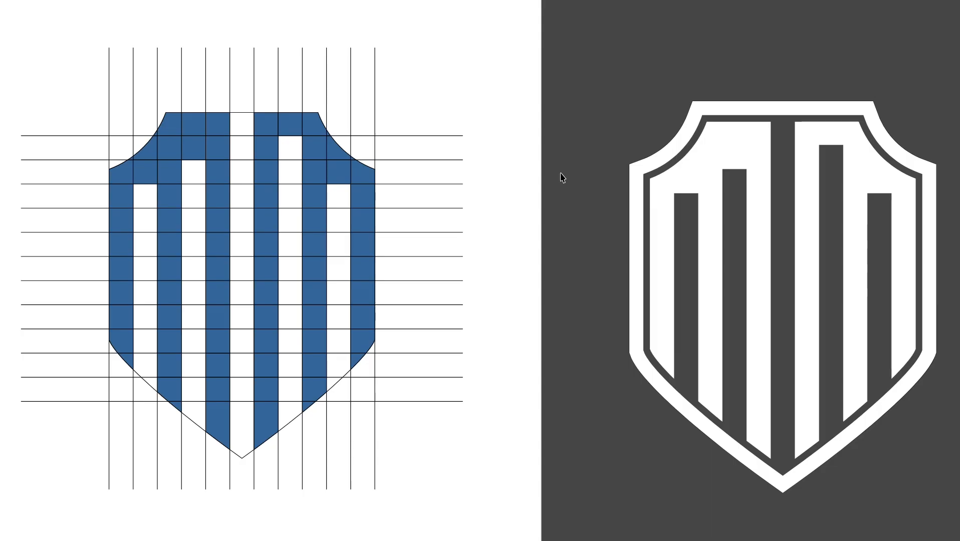
key("F9")
scroll(562, 177, "down", 2)
scroll(483, 216, "up", 3)
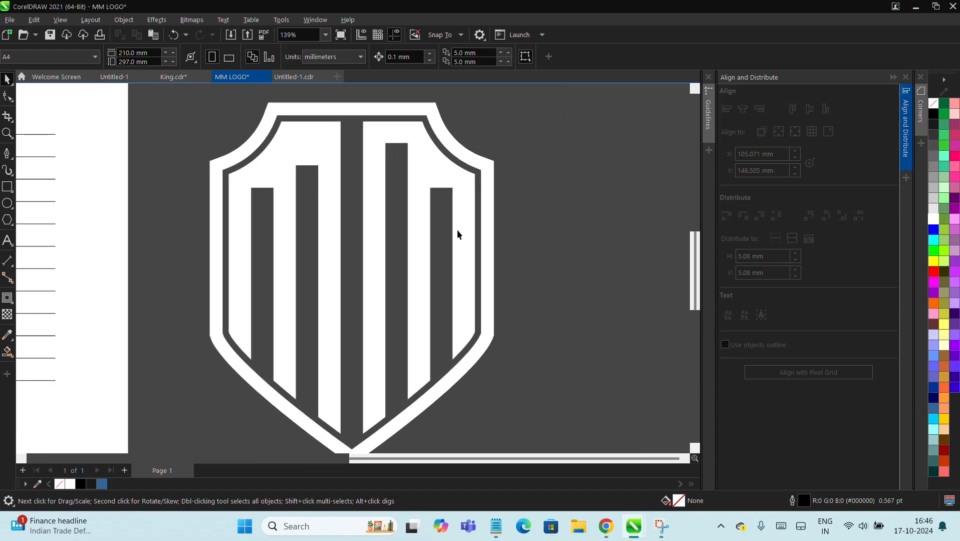
scroll(457, 230, "down", 1)
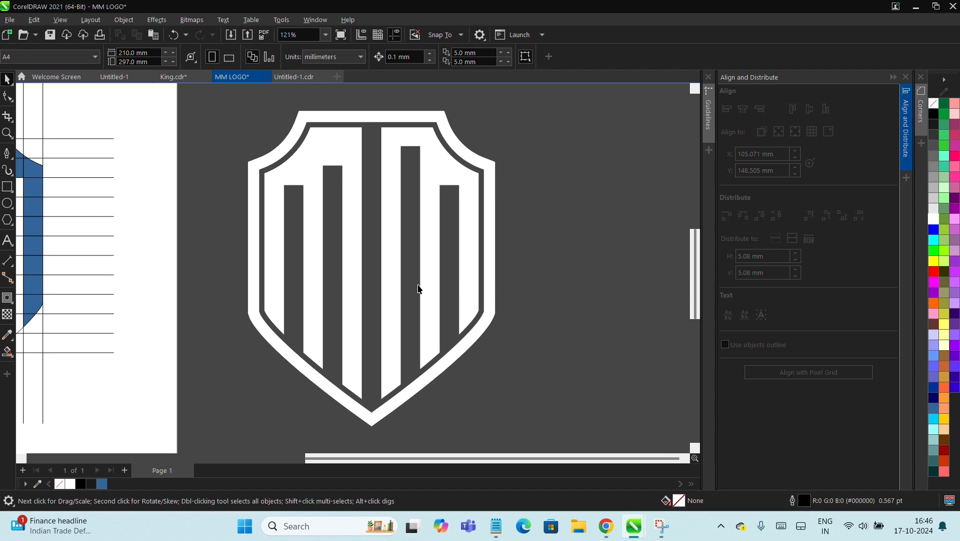
key("F9")
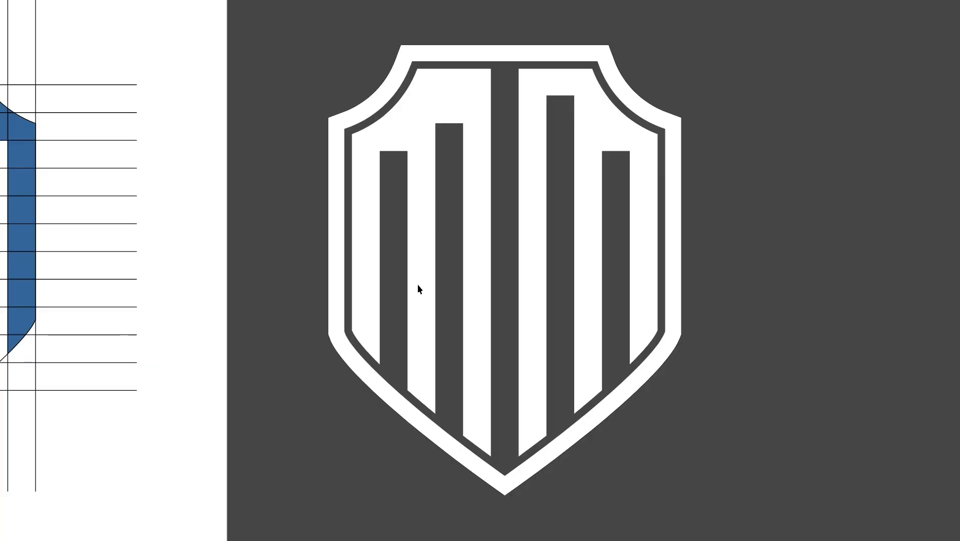
key("Escape")
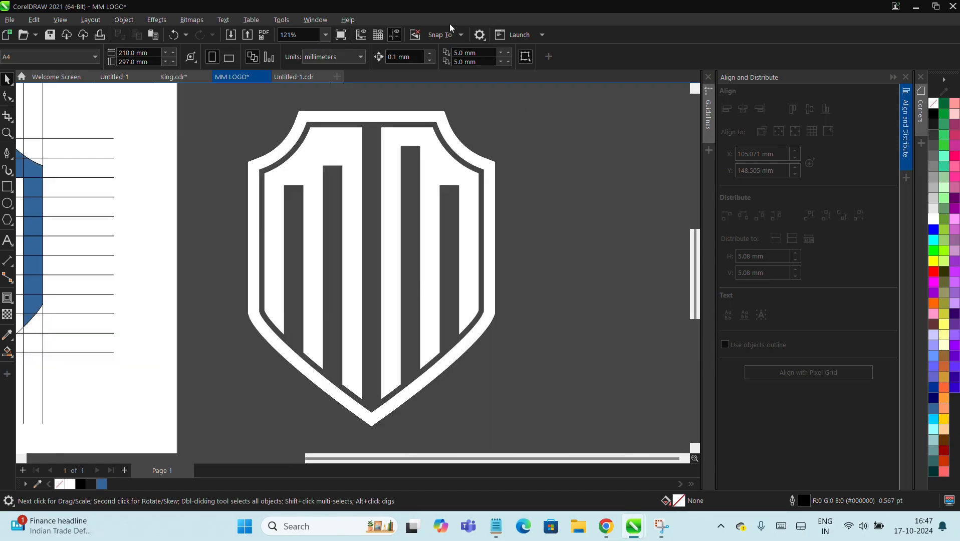